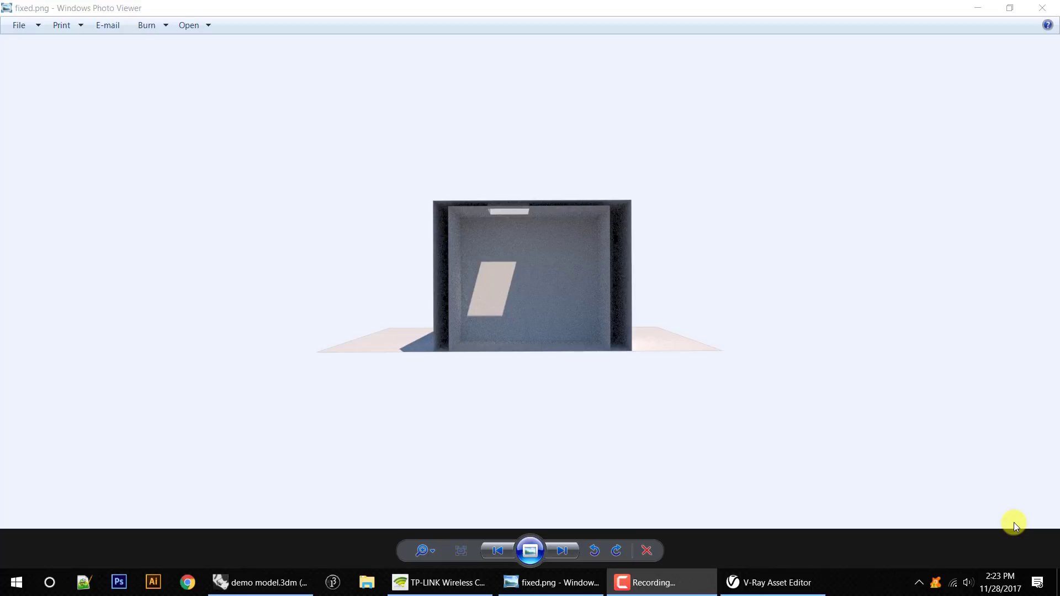
Step back in Windows Photo Viewer from fixed.png to broken.png.
left_click(497, 551)
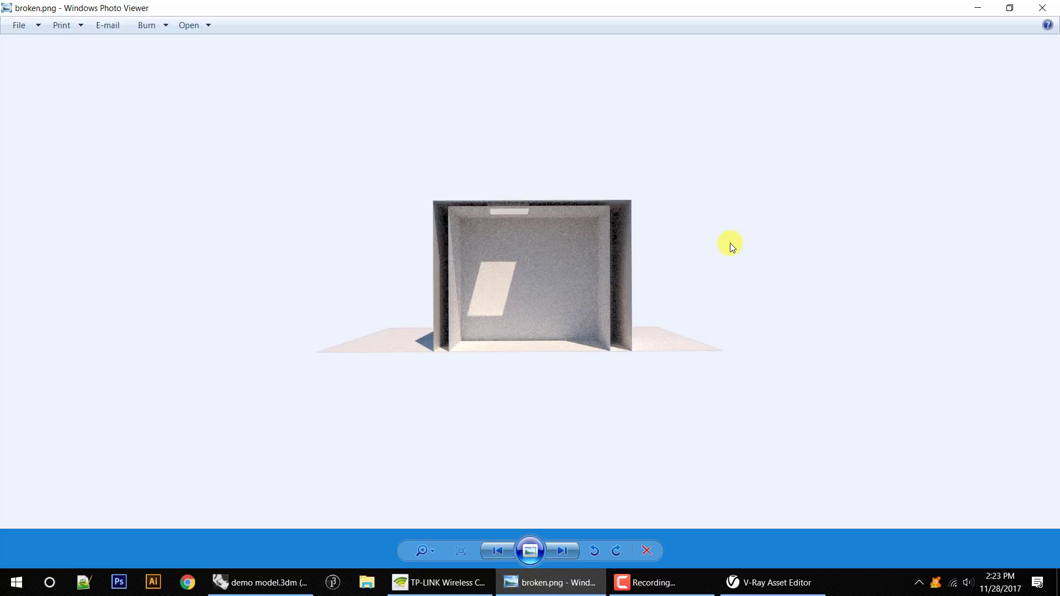
Toggle between fixed.png and broken.png, ending on the fixed render.
left_click(568, 550)
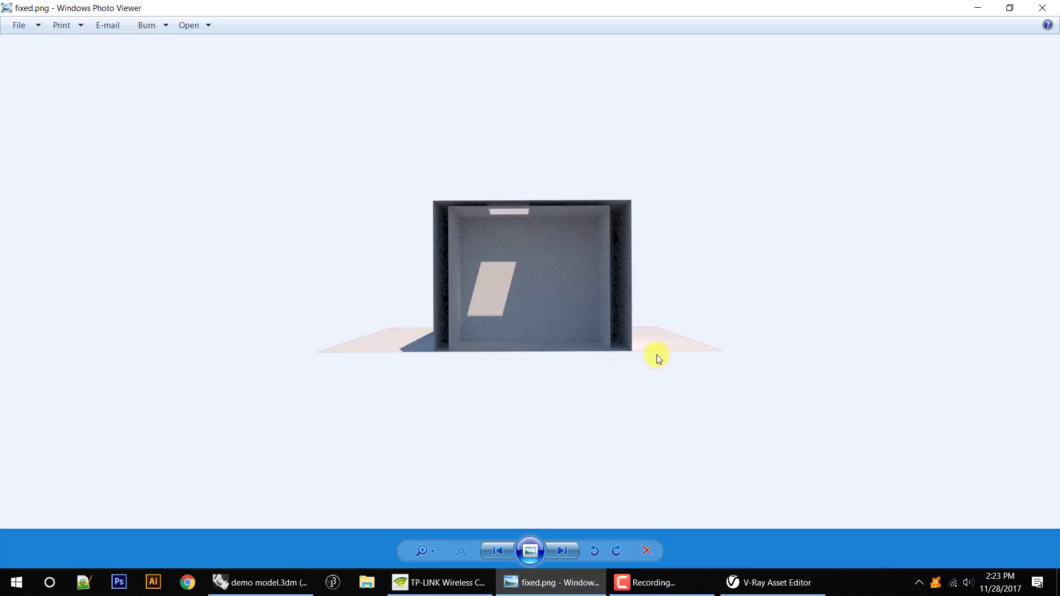
left_click(566, 550)
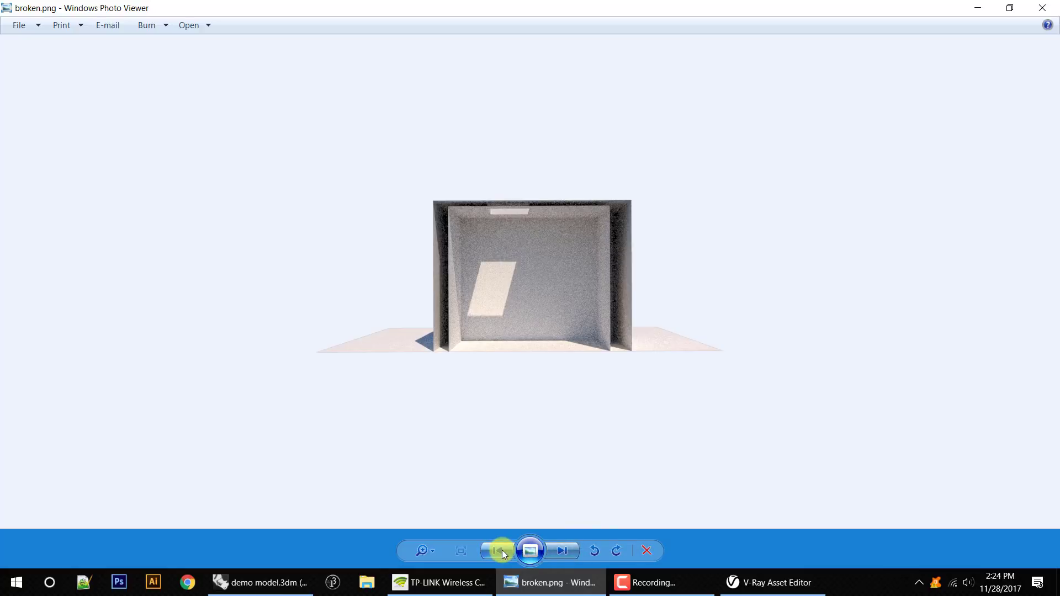
left_click(502, 550)
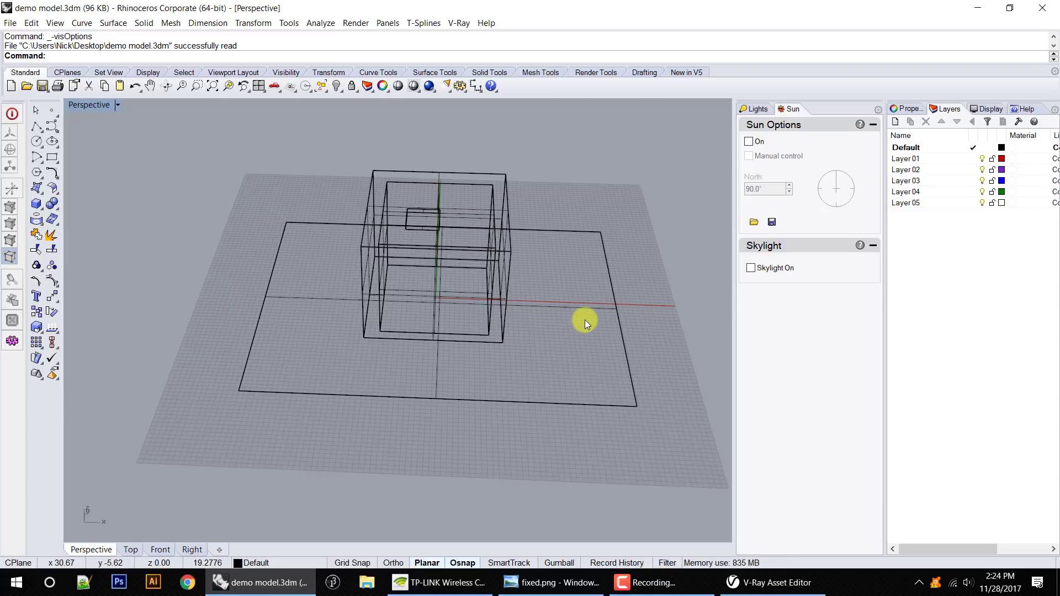
Set the Perspective viewport to Shaded display, then switch it to the Top view.
right_click_drag(558, 325, 458, 299)
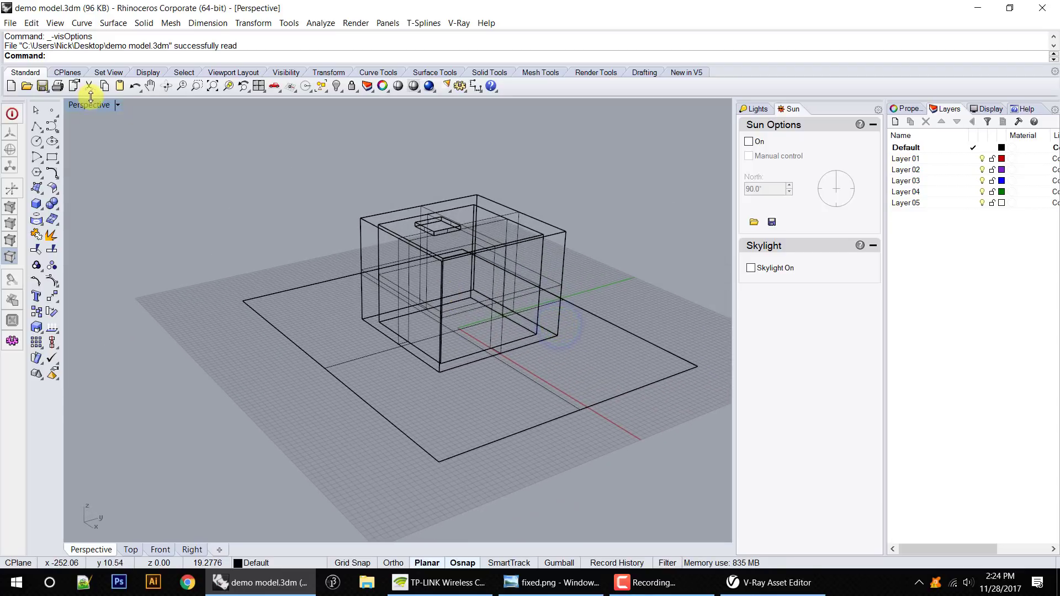
left_click(114, 105)
right_click_drag(476, 250, 471, 284)
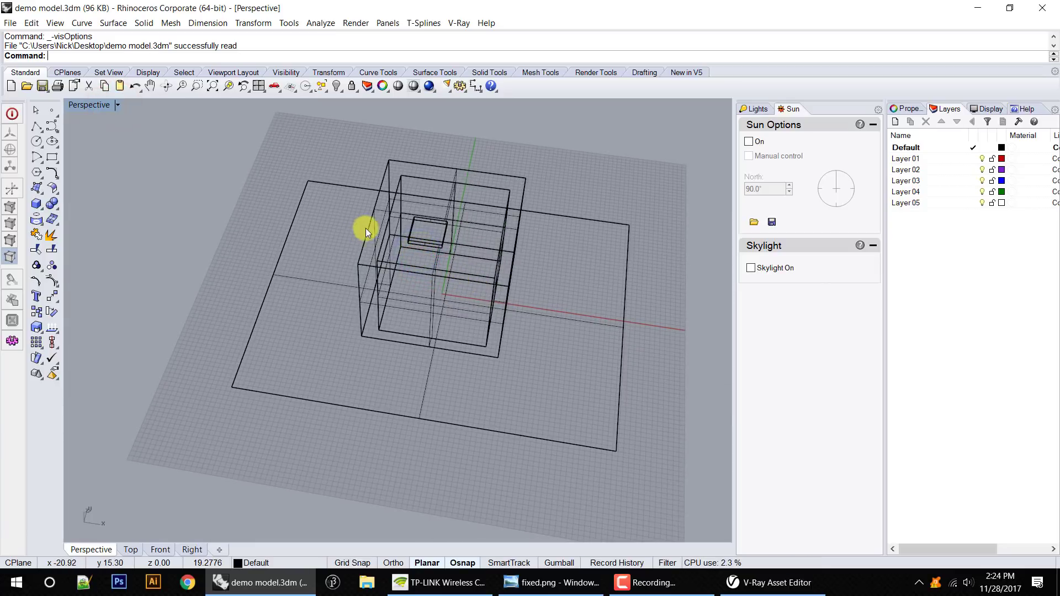
right_click_drag(384, 237, 262, 183)
left_click(409, 280)
left_click(262, 184)
left_click(118, 105)
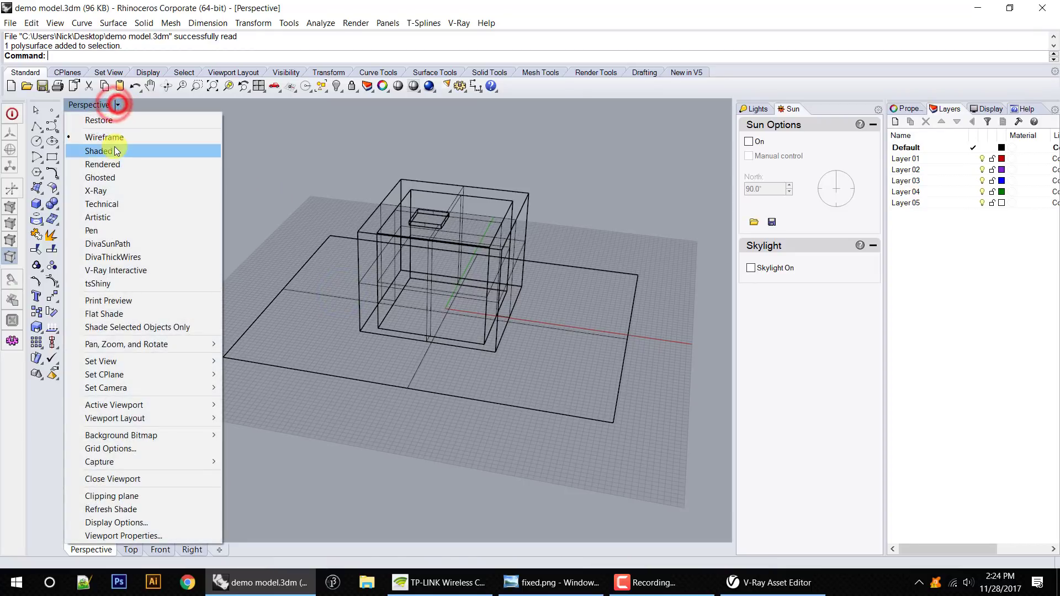
left_click(111, 147)
mouse_move(528, 298)
right_mouse_down()
mouse_move(397, 263)
mouse_move(485, 267)
mouse_move(483, 360)
mouse_move(393, 307)
mouse_move(246, 265)
mouse_move(227, 310)
mouse_move(370, 305)
right_mouse_up()
type("top")
key("Return")
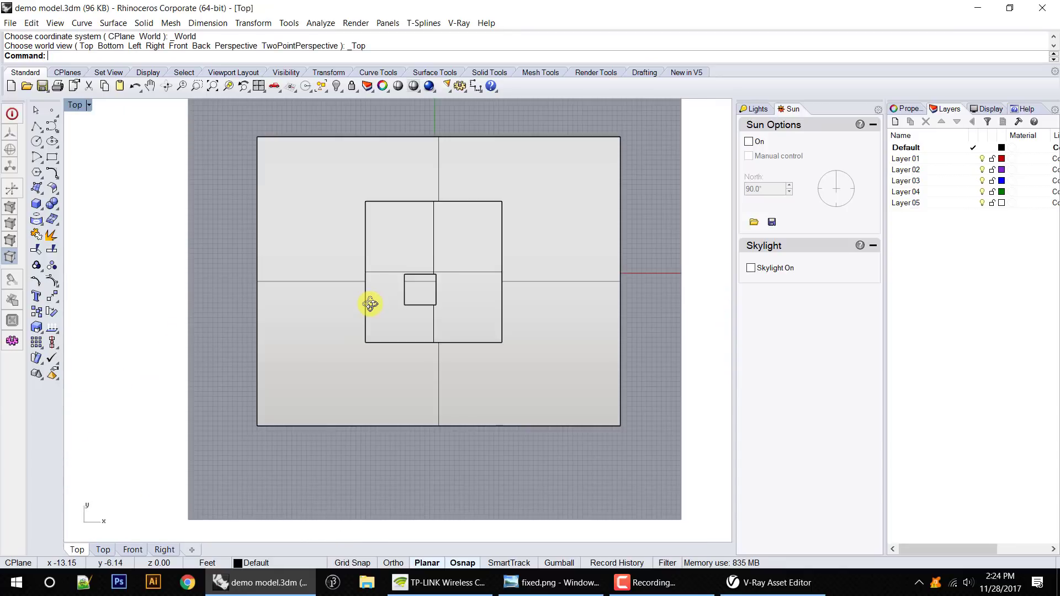
Draw a vertical polyline across the box room in Top view, from above to below it.
left_click(31, 126)
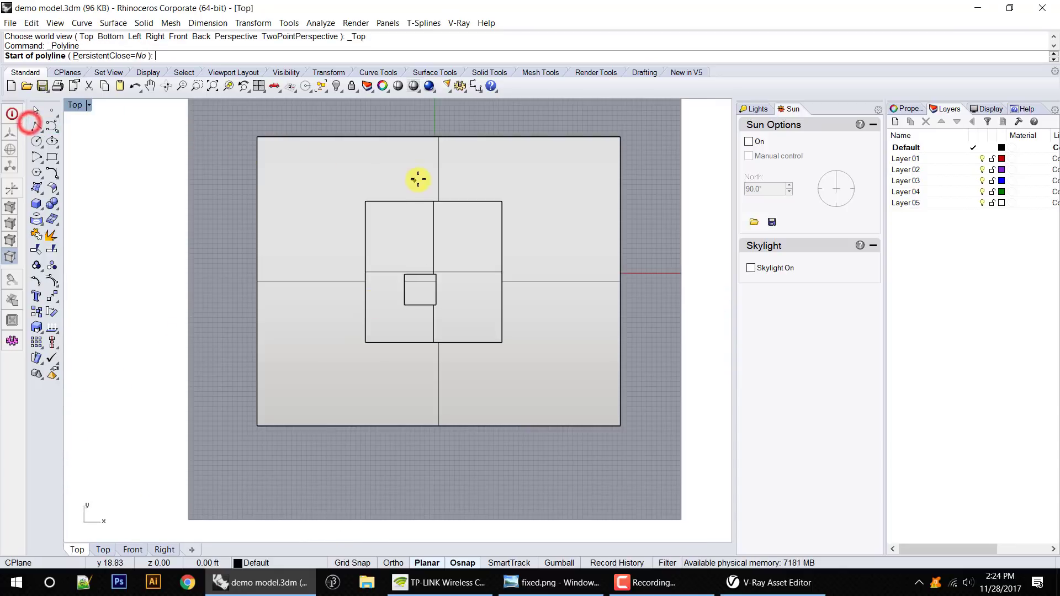
left_click(440, 114)
key("F8")
left_click(448, 478)
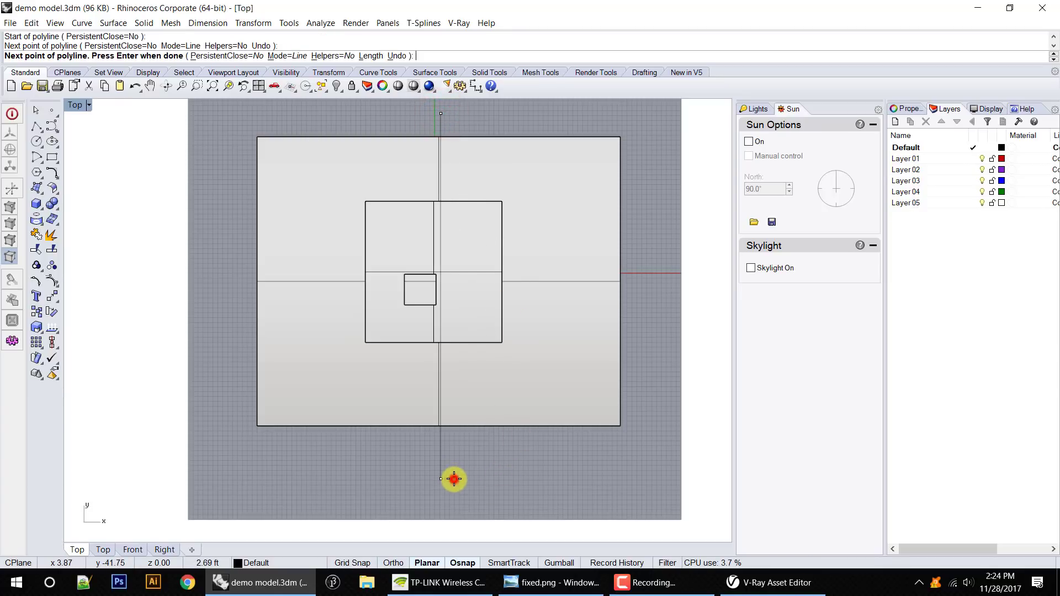
right_click(488, 463)
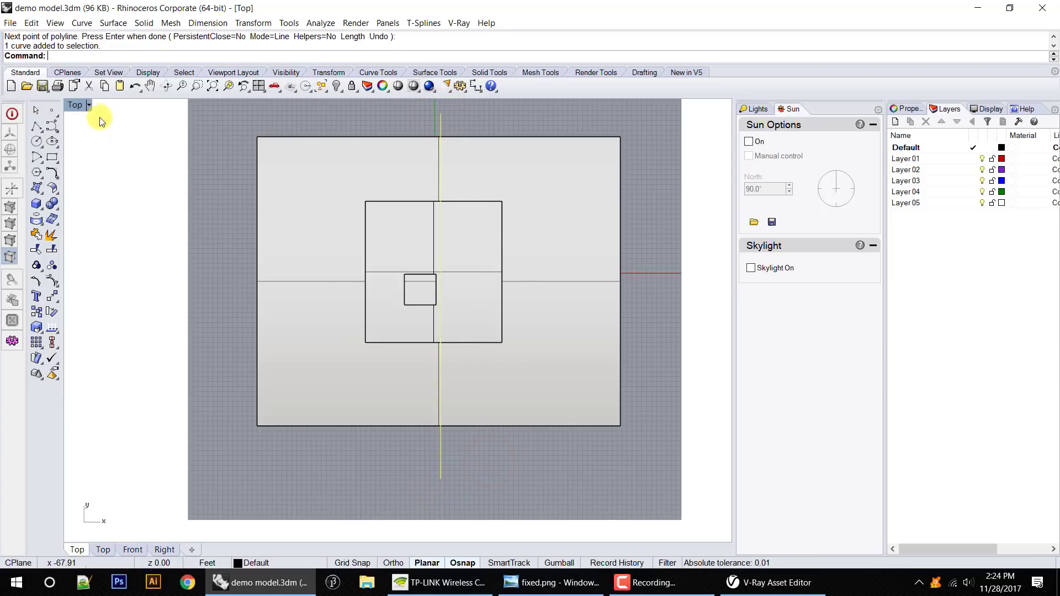
In a perspective view, extrude the line upward above the roof with ExtrudeCrv.
left_click(88, 105)
mouse_move(132, 360)
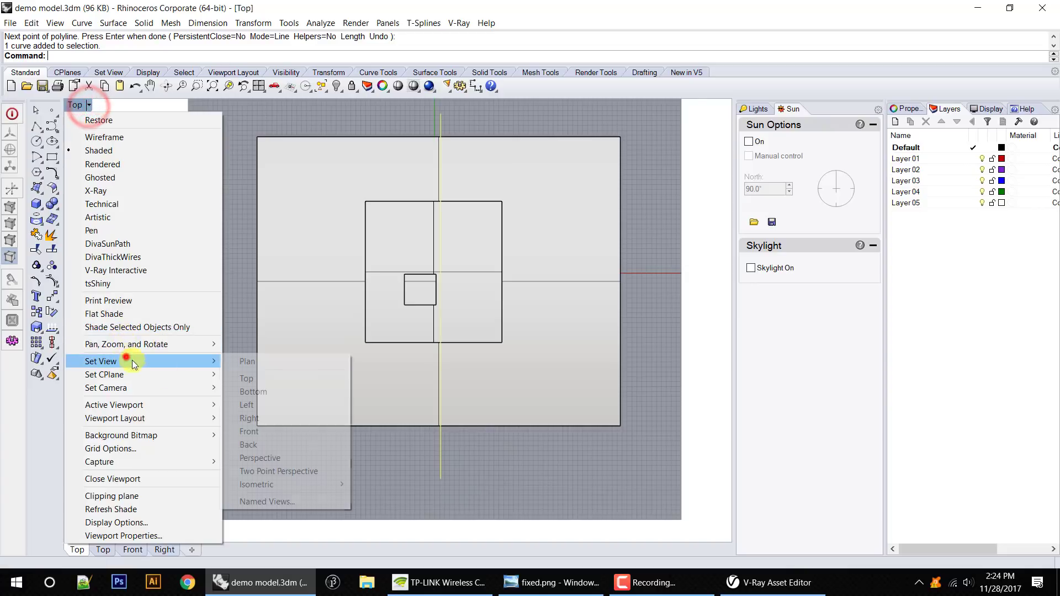
left_click(260, 459)
type("Extrudecrv")
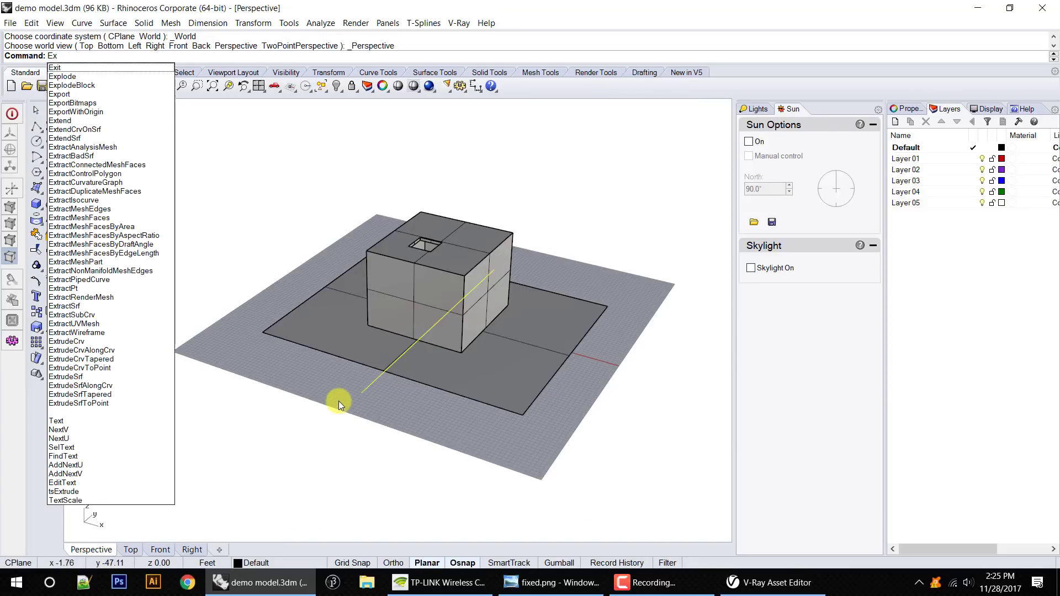
key("Return")
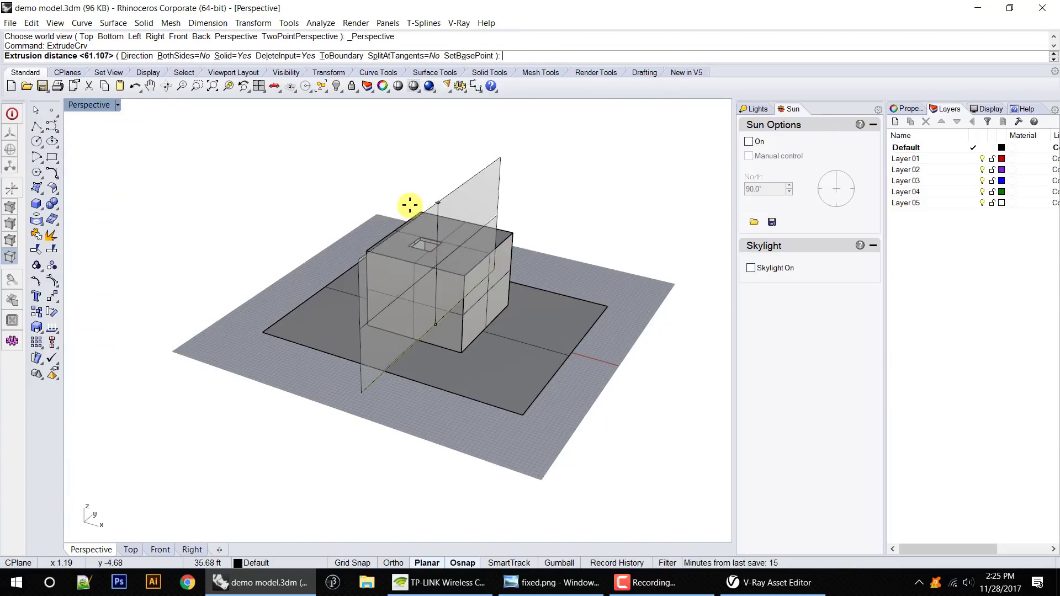
right_click_drag(409, 206, 429, 147)
left_click(429, 146)
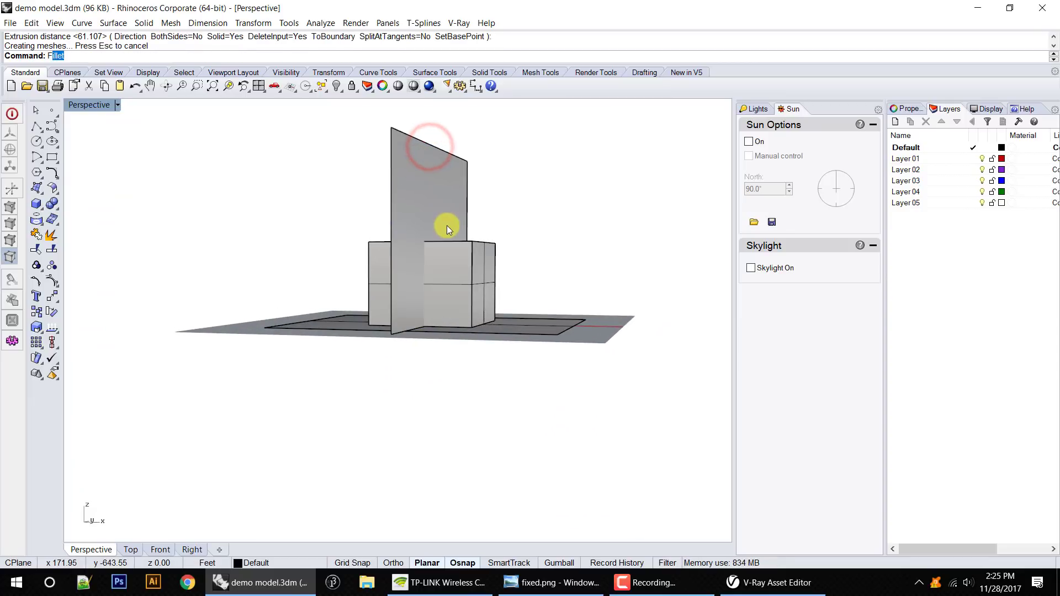
In Front view, move the cutting surface down below the ground, then return to perspective.
key("ctrl+F2")
left_click(433, 201)
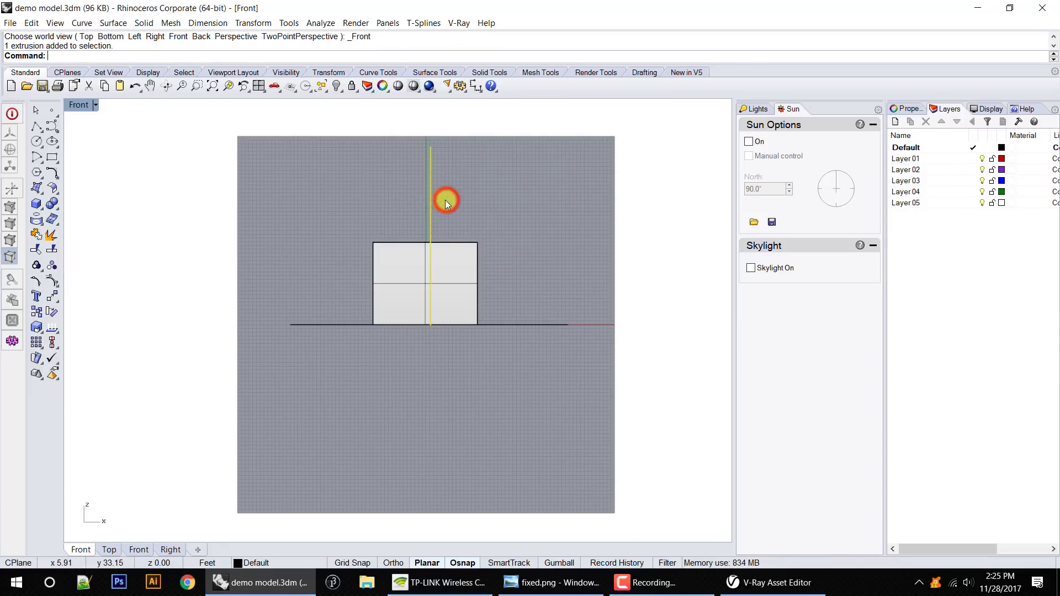
left_click_drag(430, 194, 431, 218)
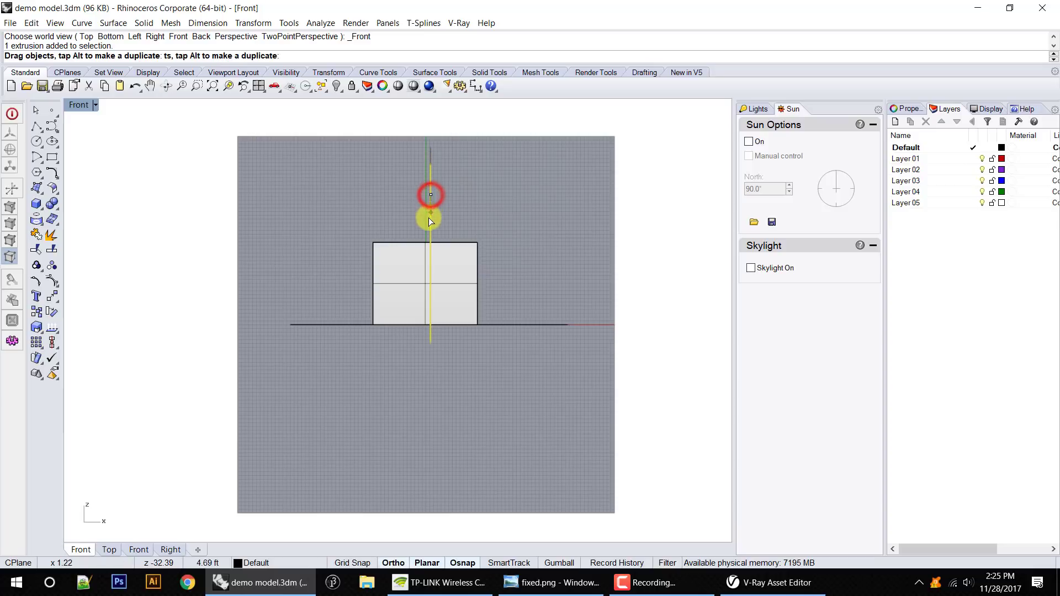
left_click(500, 204)
left_click(104, 111)
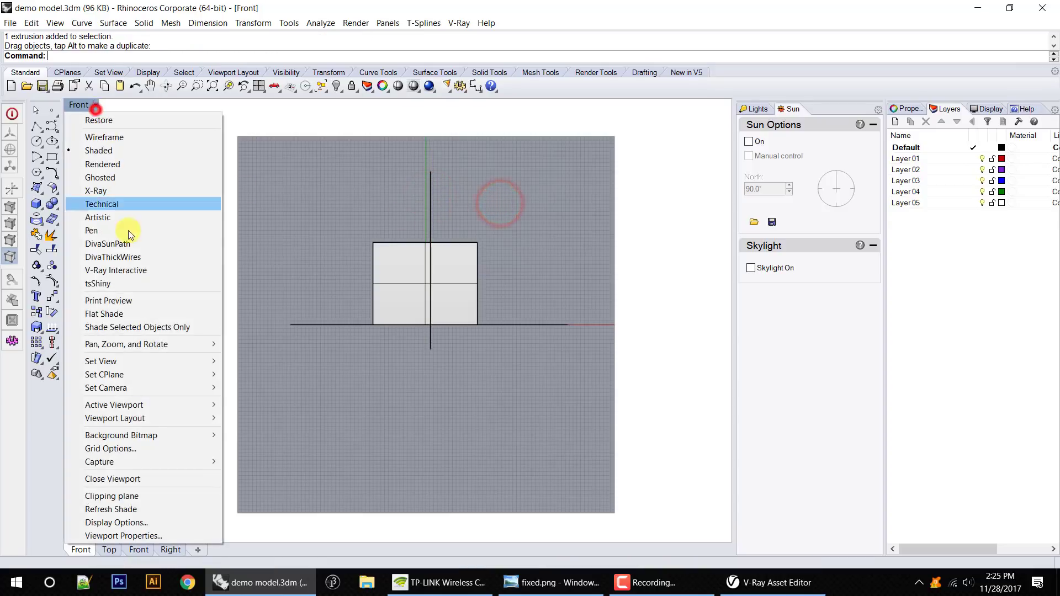
left_click(123, 362)
left_click(336, 464)
right_click_drag(503, 371, 504, 362)
Switch the viewport to the Front view in Wireframe display.
type("front")
key("Return")
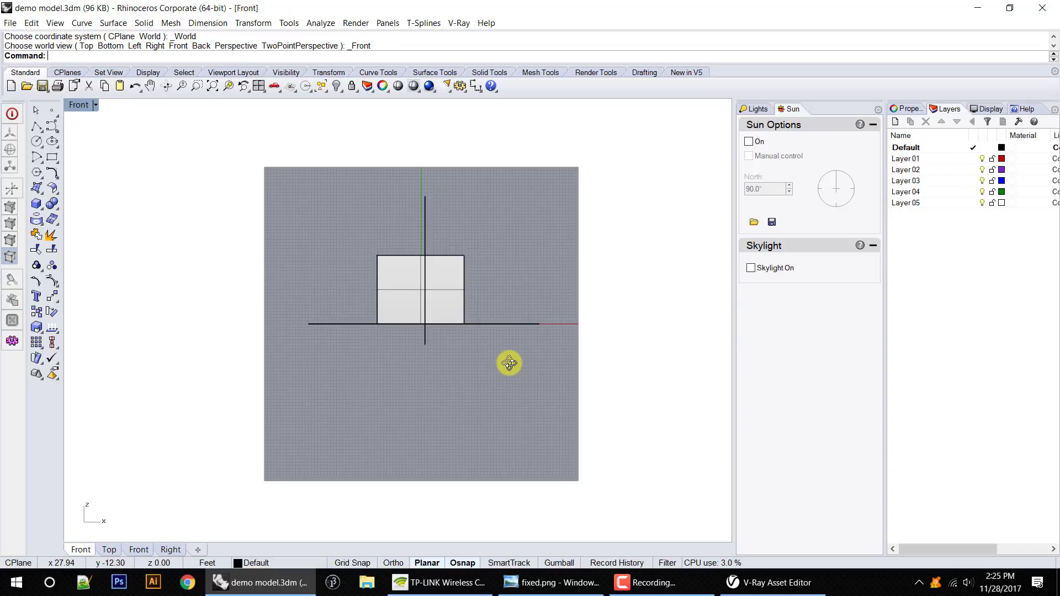
left_click(90, 103)
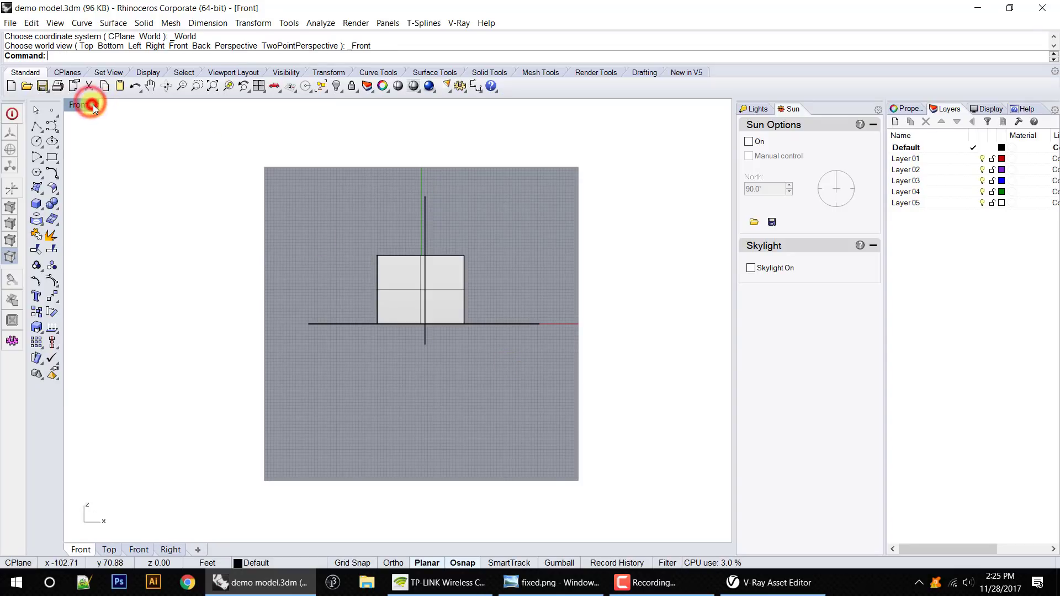
left_click(95, 137)
scroll(510, 275, "up", 2)
Split the room and ground plane with the vertical surface, excluding the cutter itself.
type("Split")
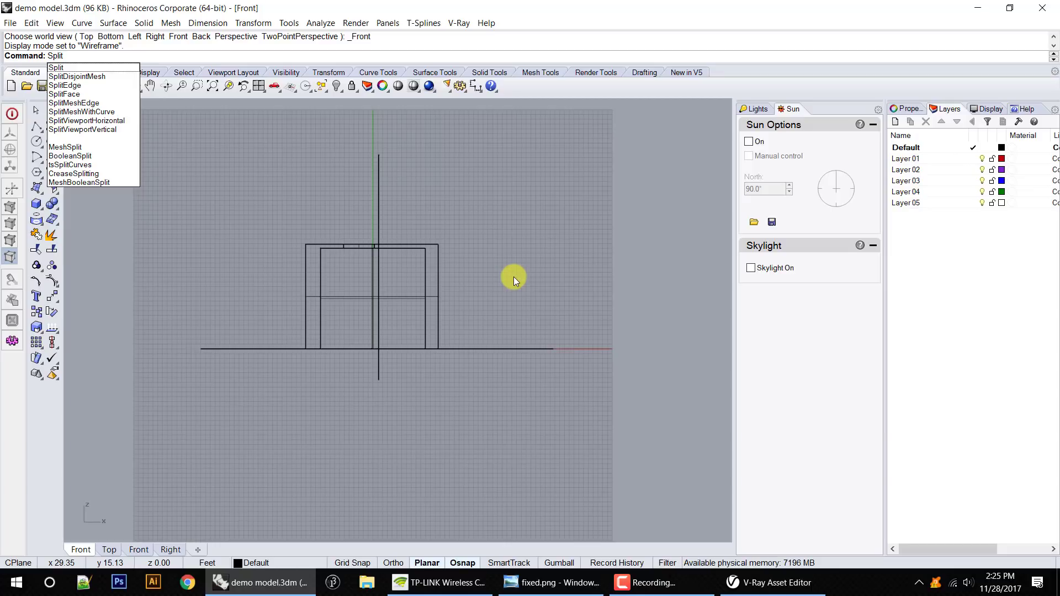
key("Return")
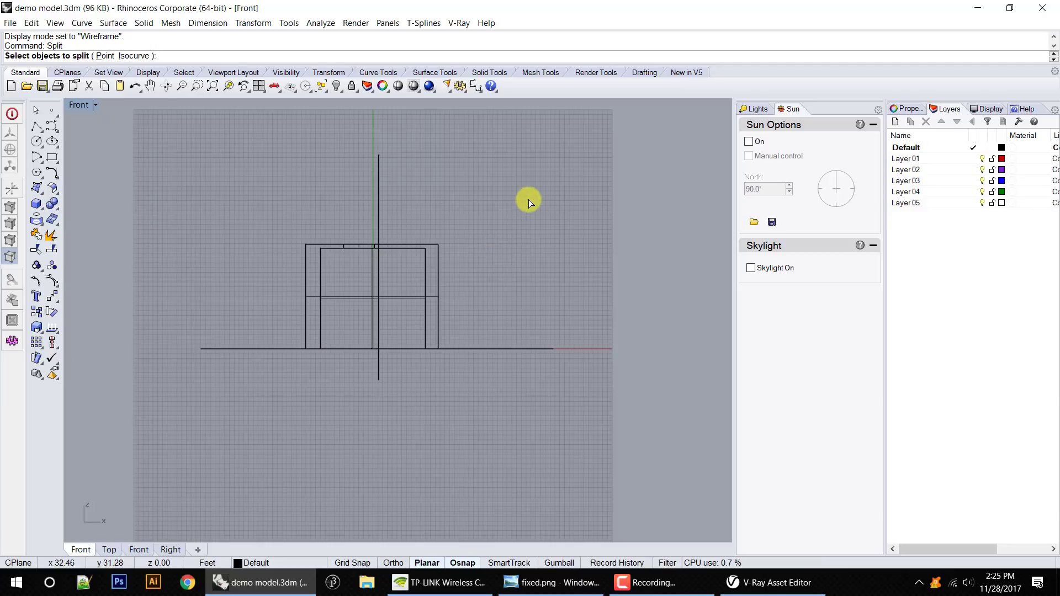
key("ctrl+a")
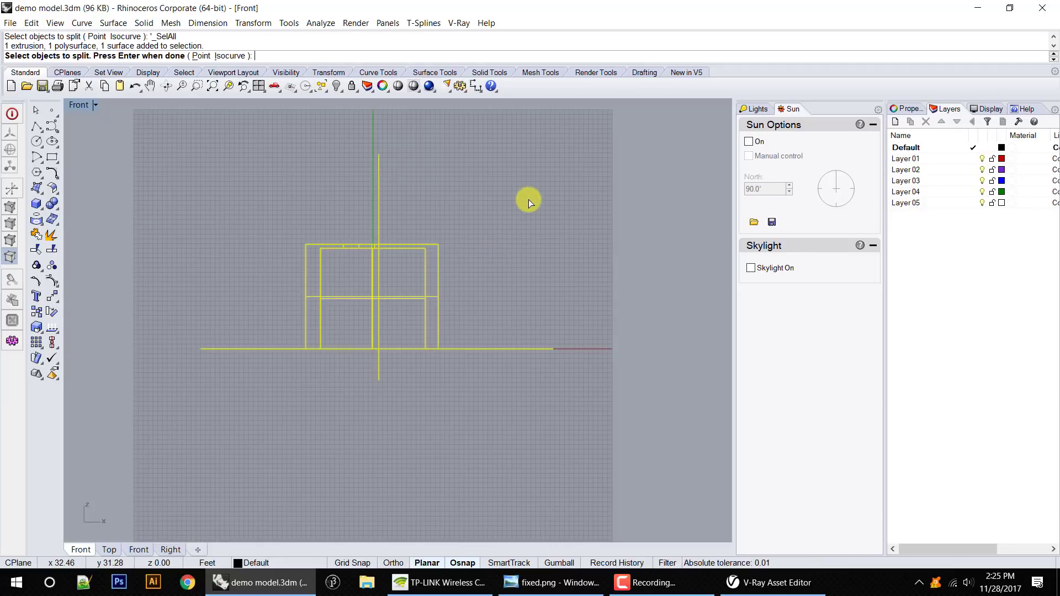
left_click(379, 215, "ctrl")
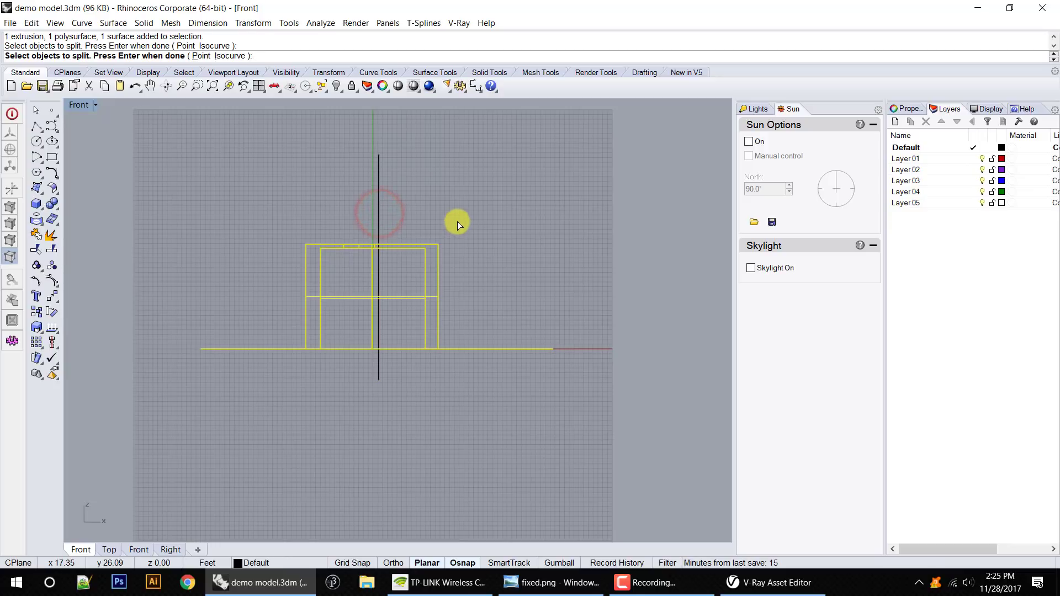
key("Return")
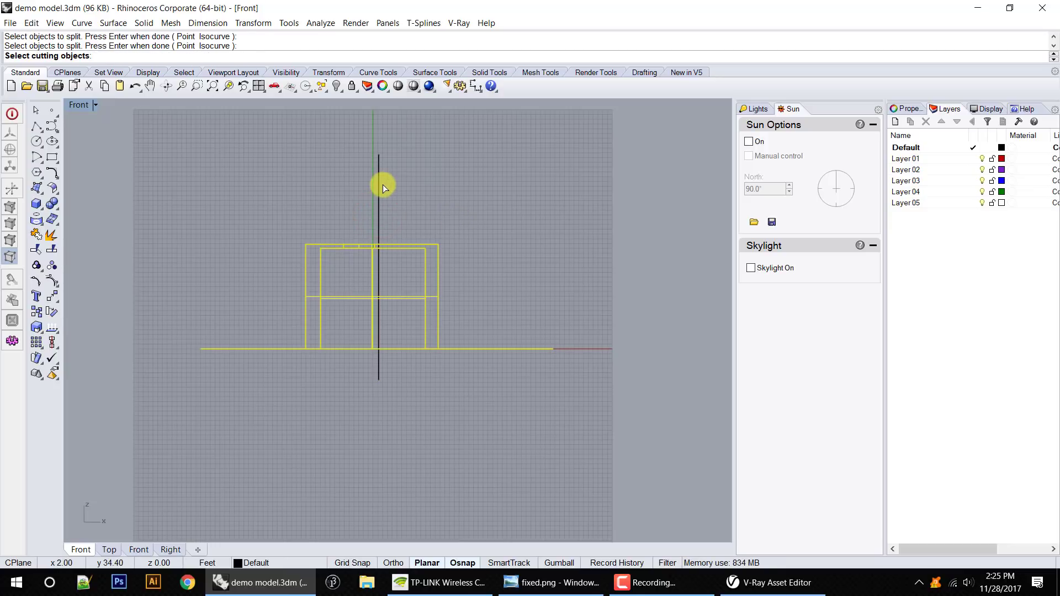
left_click(381, 184)
right_click(380, 183)
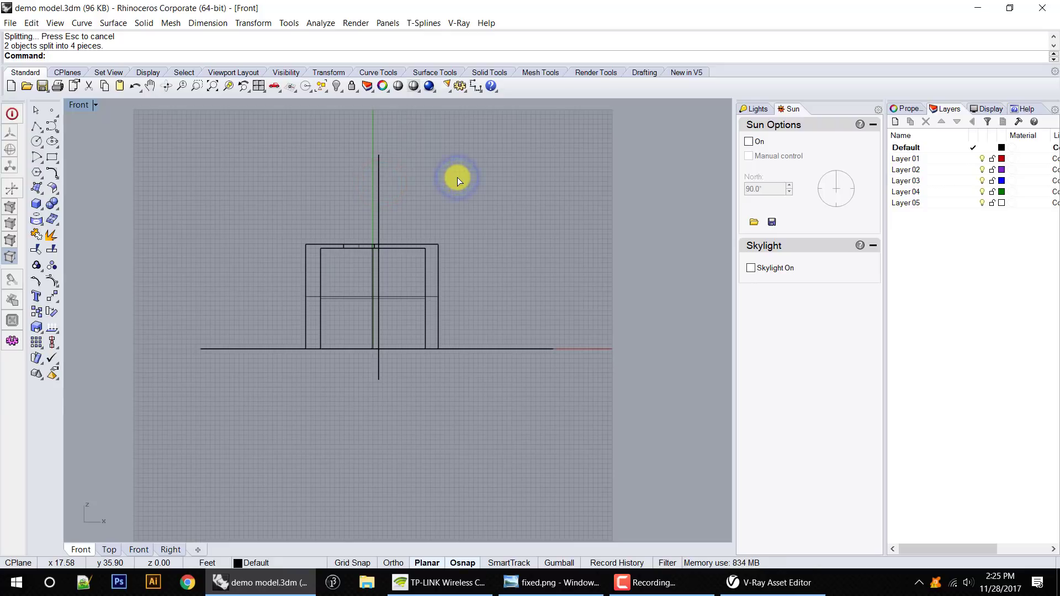
Move the right-hand room and ground halves onto Layer 01, renamed SPLIT.
left_click_drag(382, 452, 560, 238)
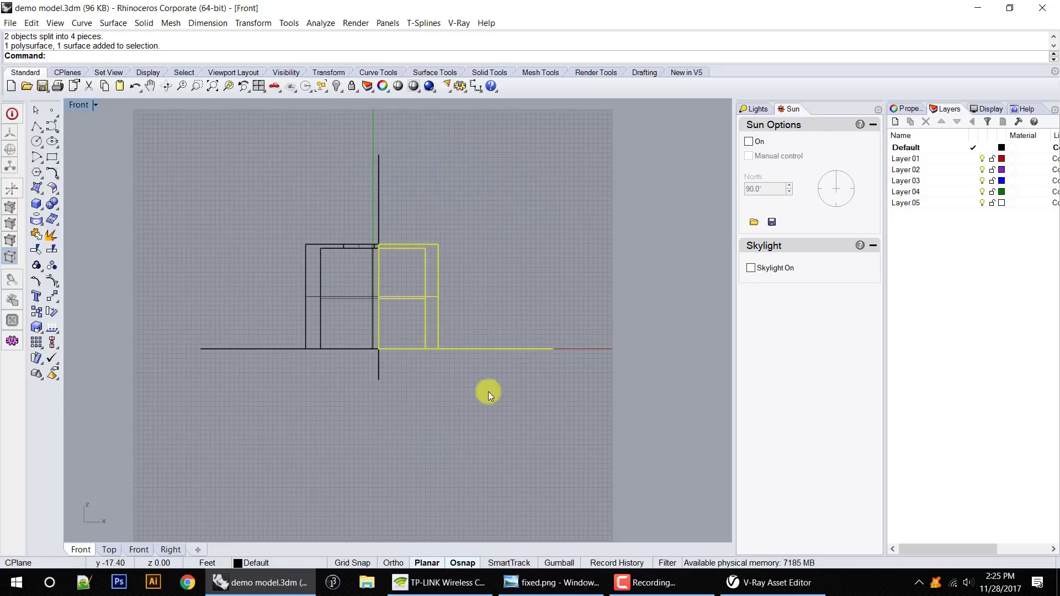
left_click(298, 563)
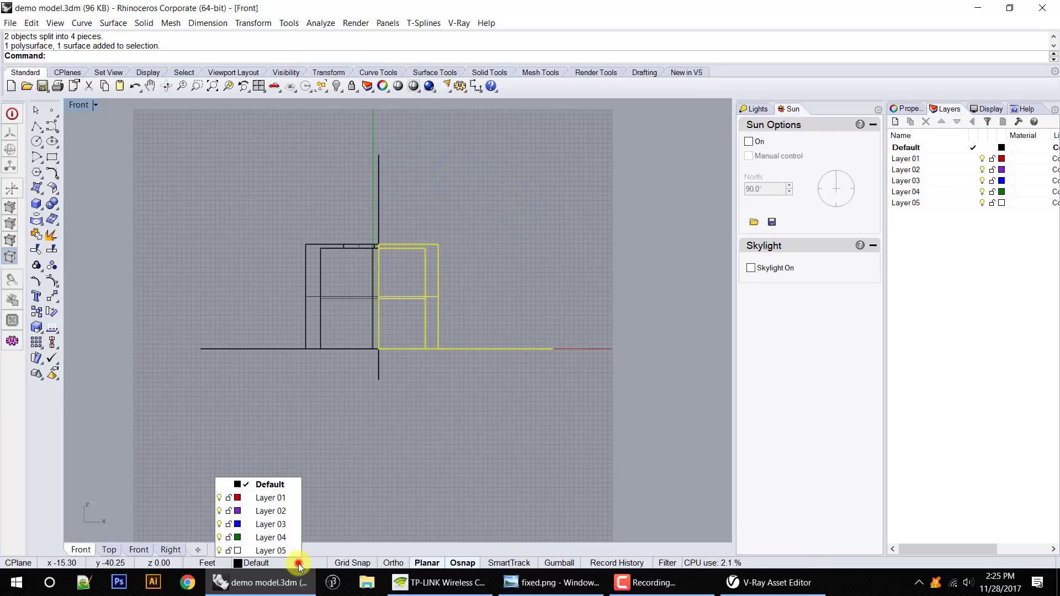
left_click(268, 499)
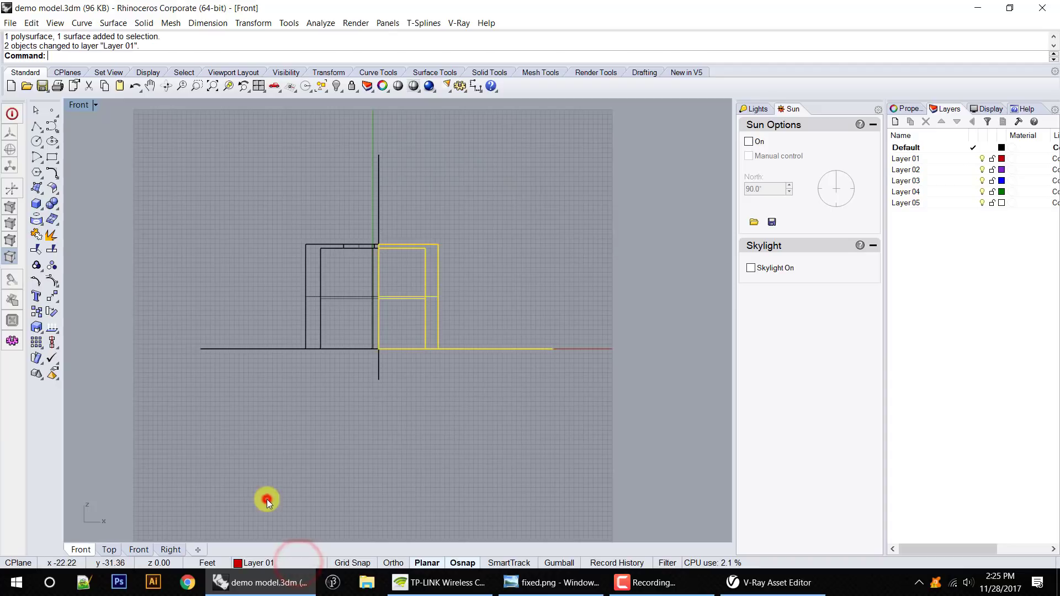
left_click(908, 160)
left_click(922, 159)
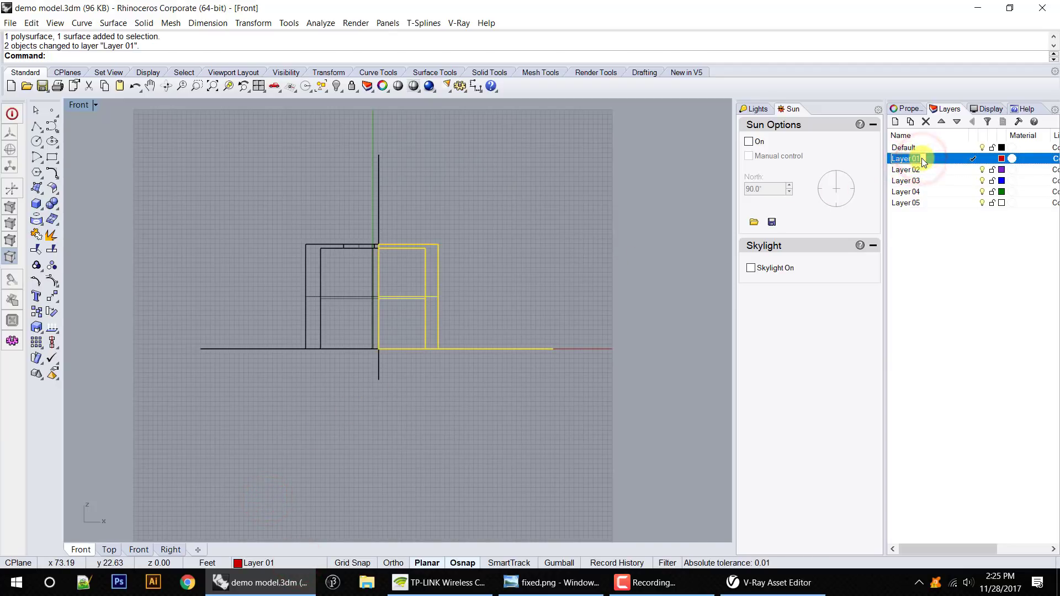
type("SPLIT")
left_click(555, 224)
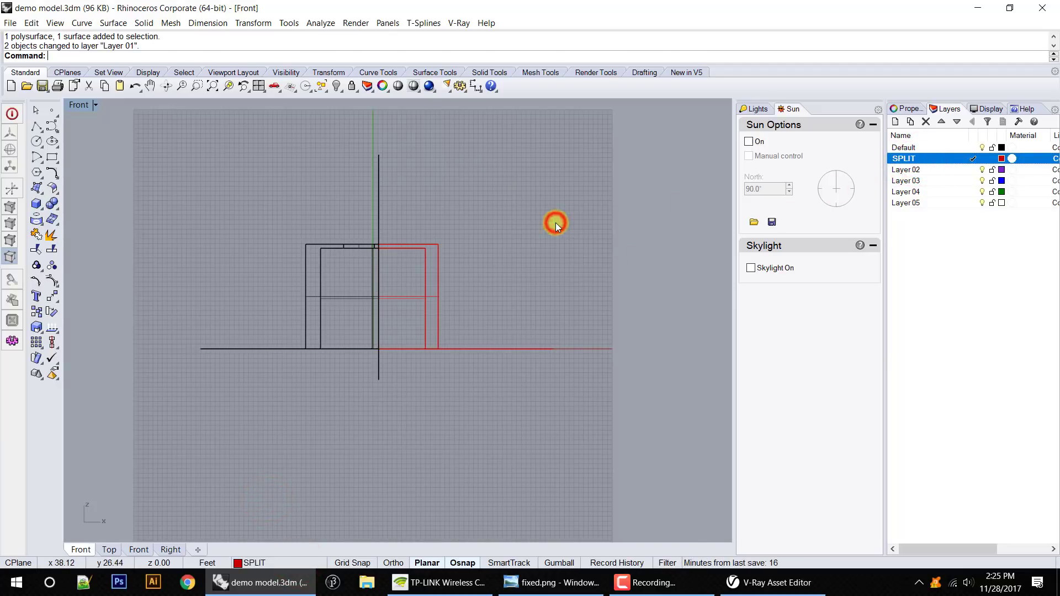
Make Default the current layer, hide SPLIT, and set the viewport to Perspective.
left_click_drag(443, 191, 314, 204)
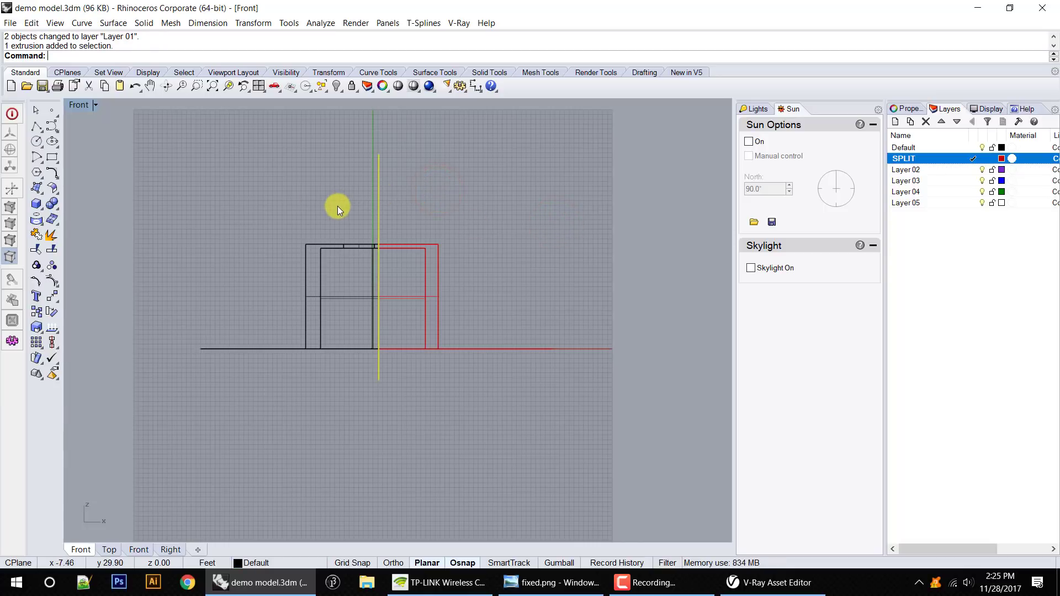
left_click(944, 148)
left_click(944, 148)
left_click(939, 159)
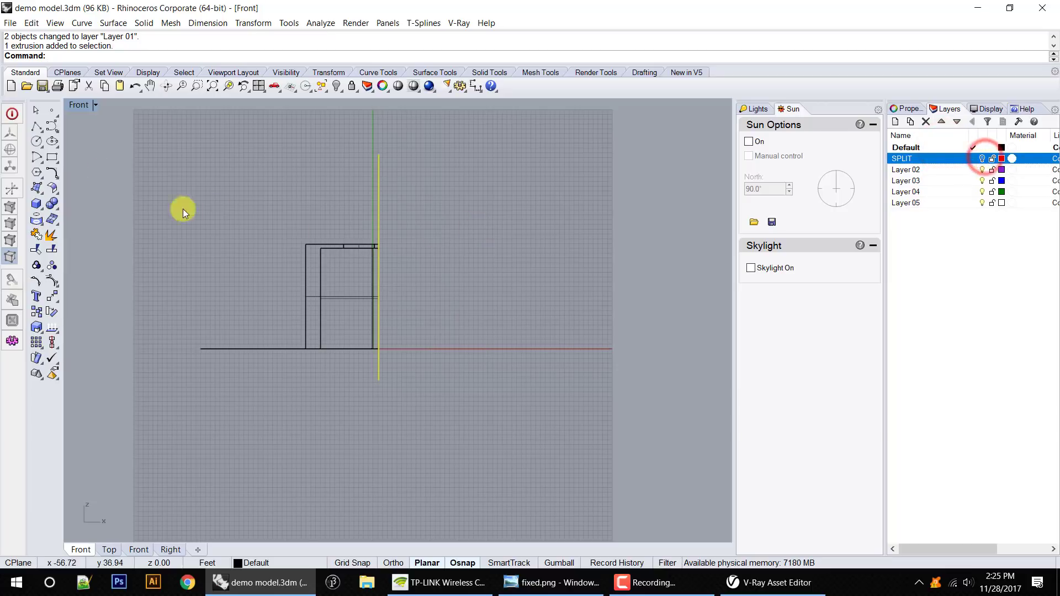
left_click(348, 241)
left_click(95, 105)
left_click(121, 362)
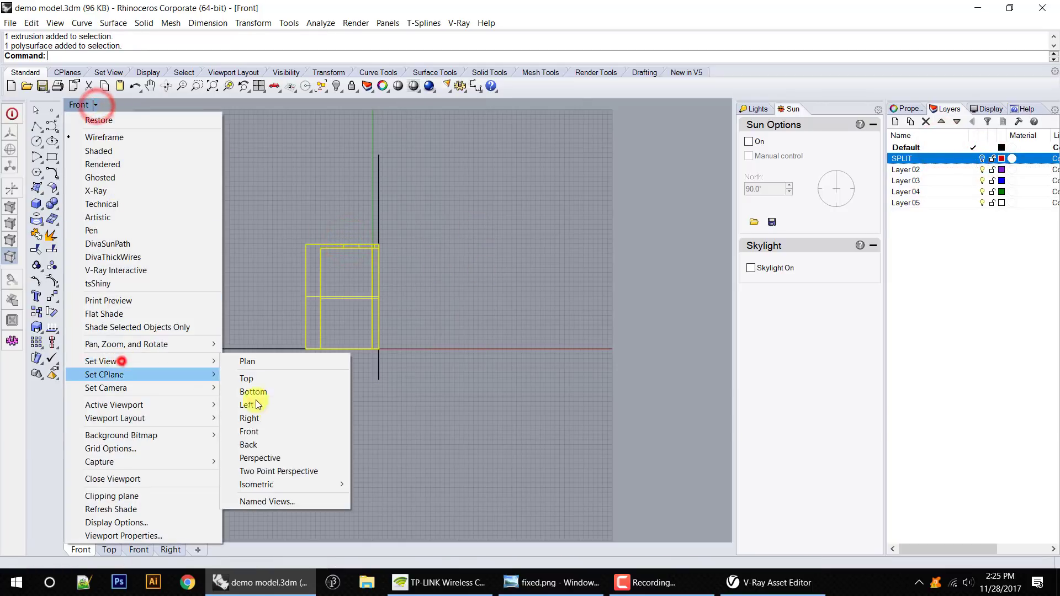
left_click(259, 459)
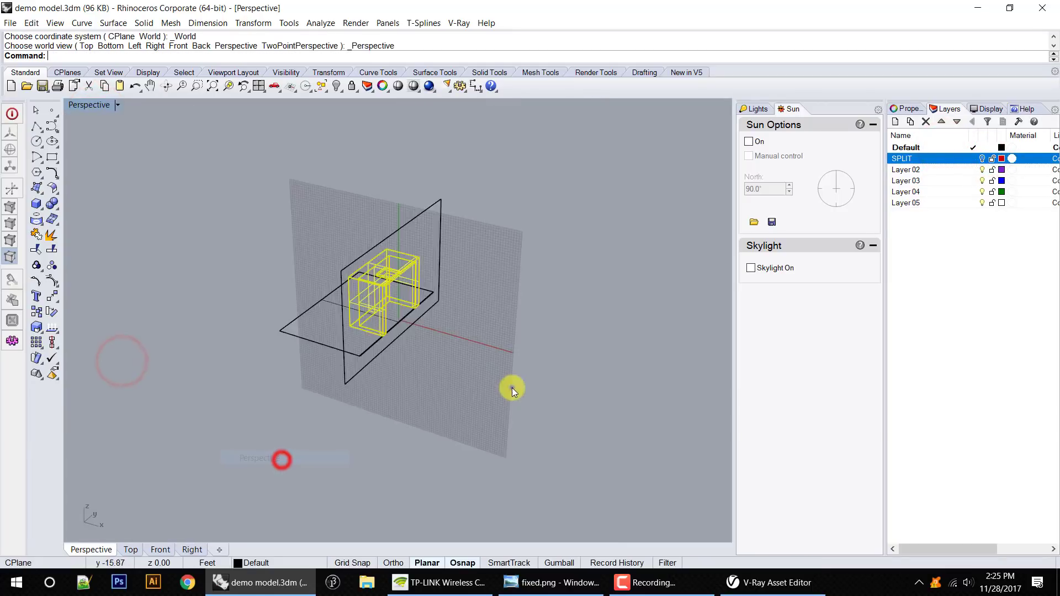
View fixed.png, flip to broken.png, then return to fixed.png.
left_click(555, 583)
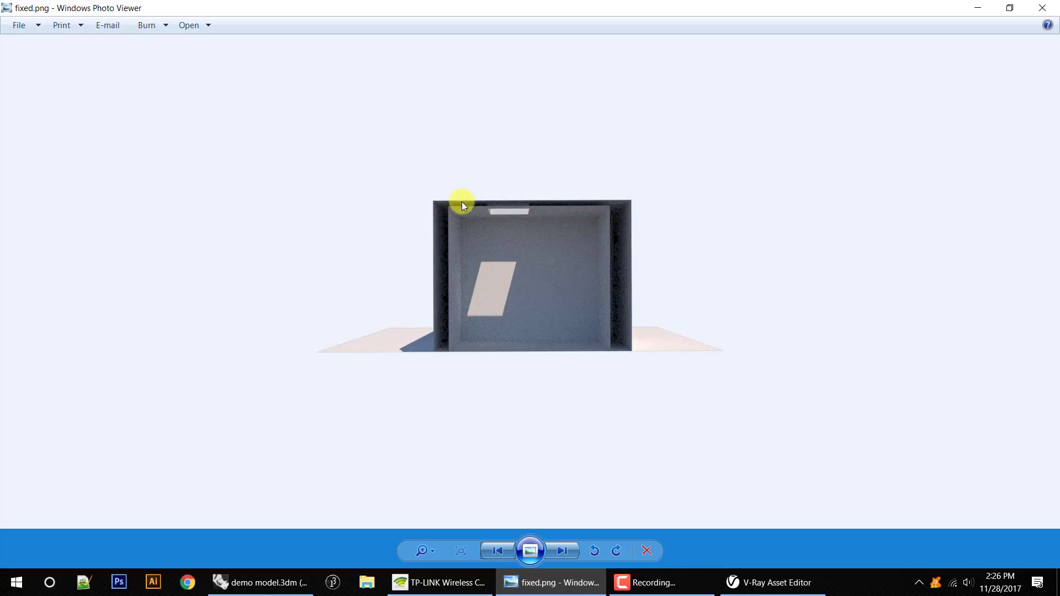
left_click(572, 551)
left_click(499, 554)
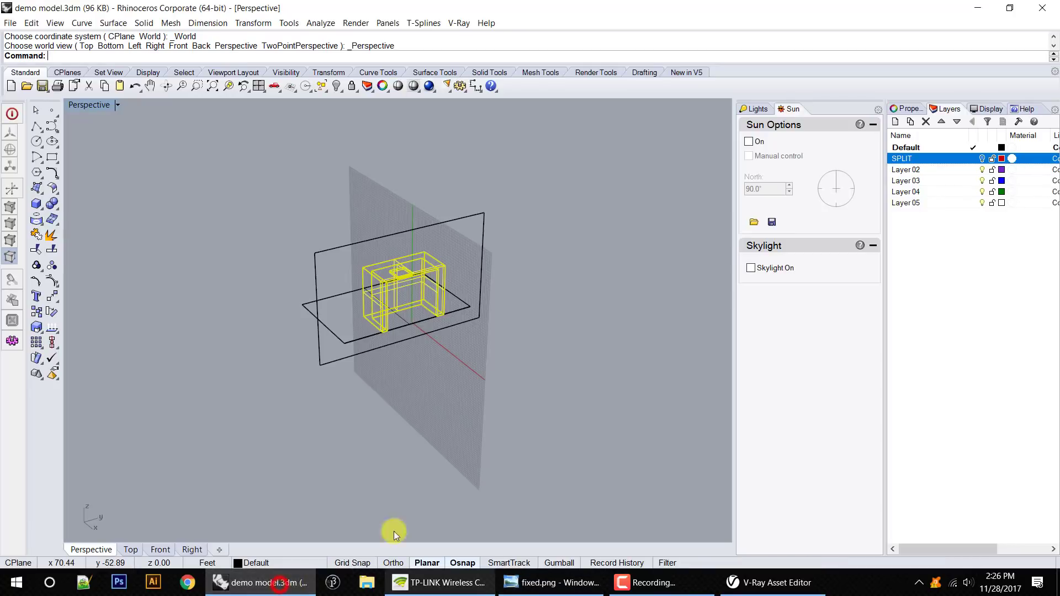
Start a Split on the vertical plane, then end it without cutting.
left_click(450, 317)
scroll(403, 360, "up", 3)
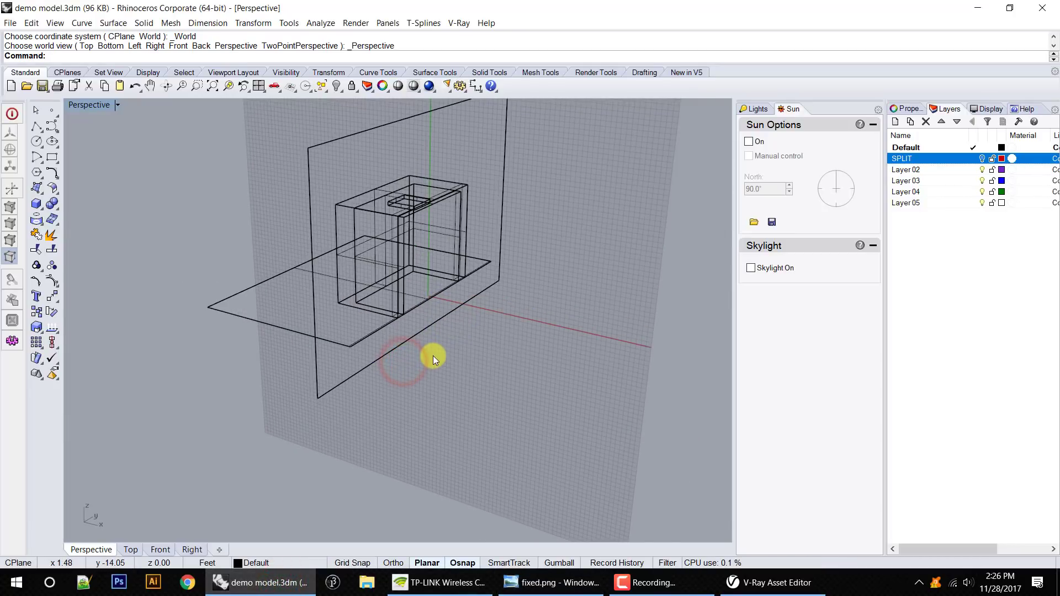
key("Return")
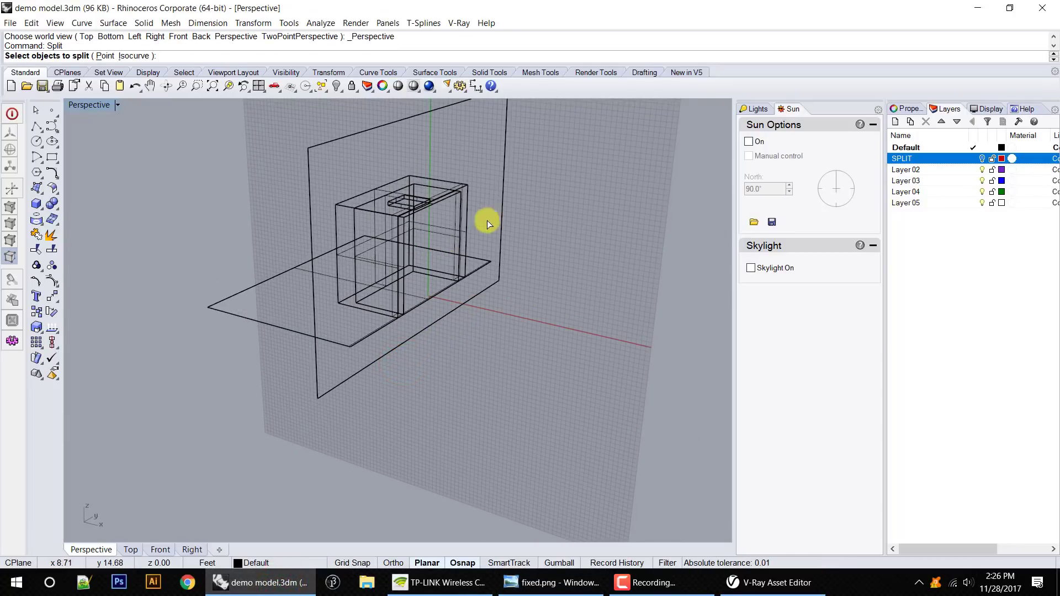
left_click(502, 203)
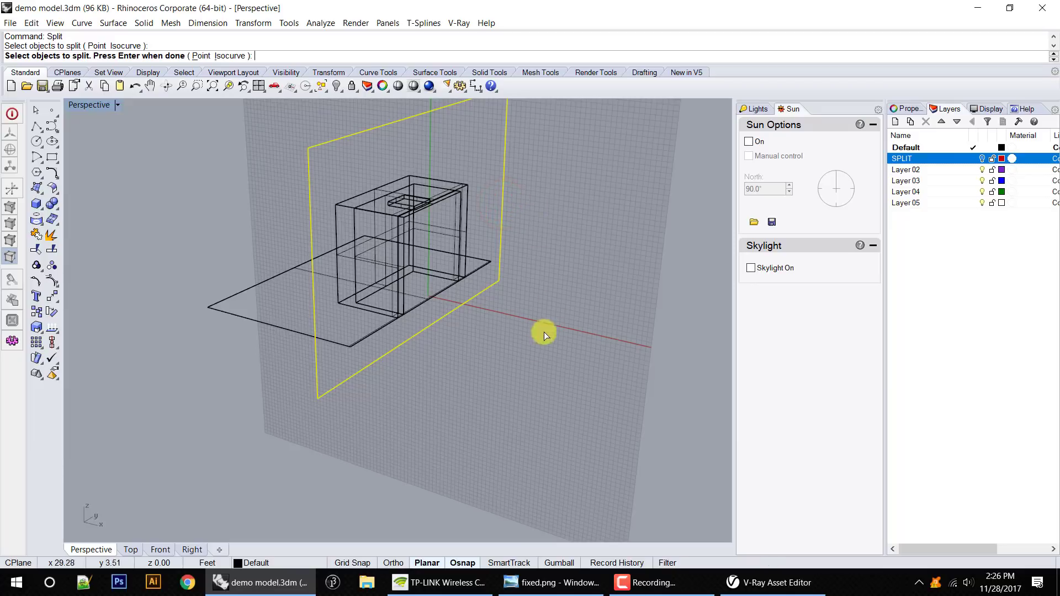
left_click(508, 390)
right_click(455, 442)
right_click_drag(456, 441, 488, 408)
Put the three room objects on Layer 02 and the vertical plane on Default.
left_click_drag(496, 162, 364, 397)
left_click(269, 562)
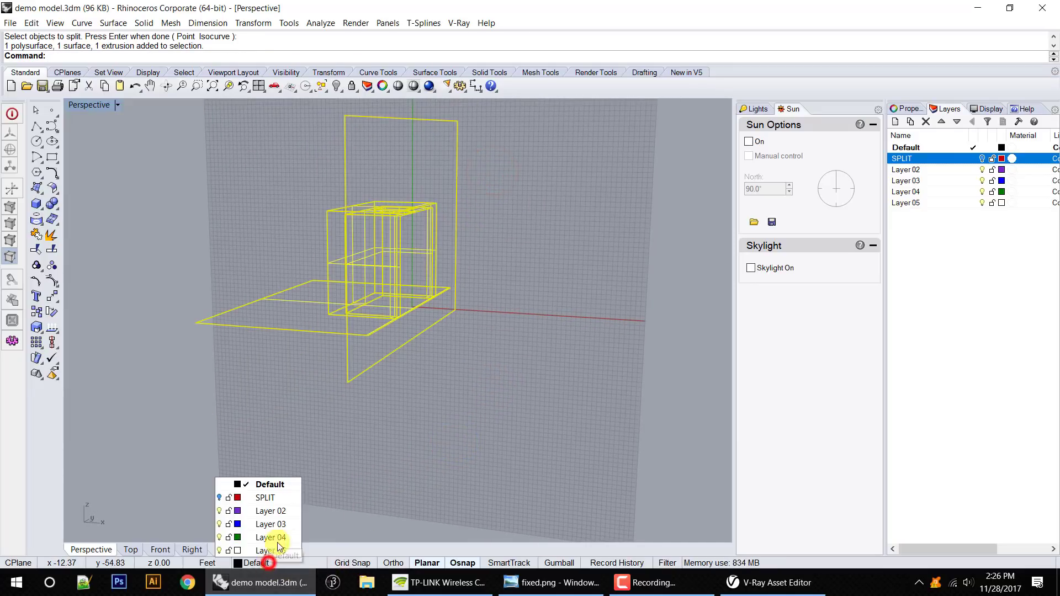
left_click(273, 511)
left_click(421, 417)
left_click(490, 178)
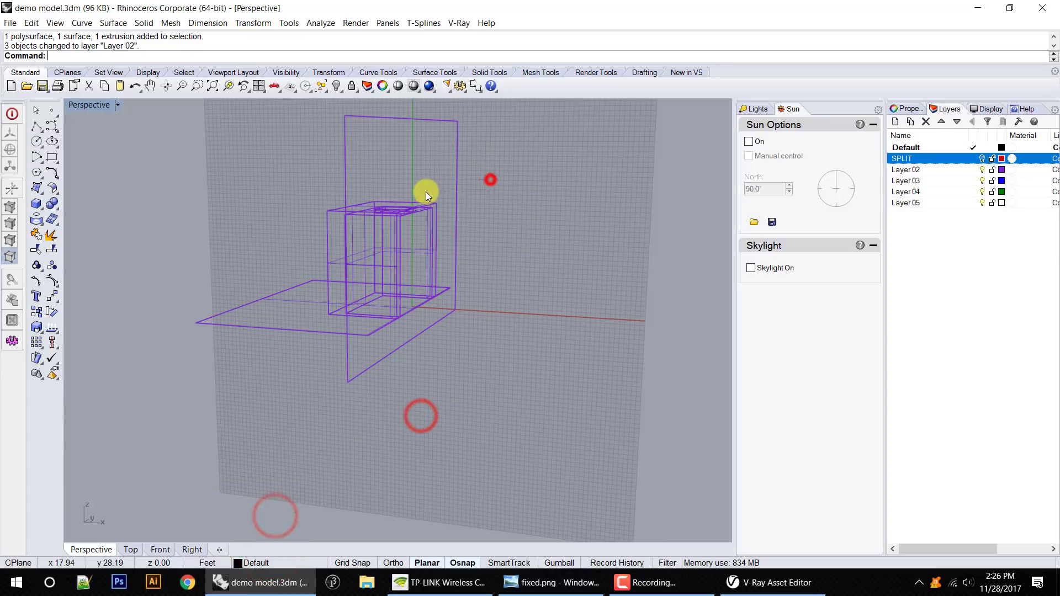
left_click(284, 560)
left_click(280, 485)
left_click(532, 371)
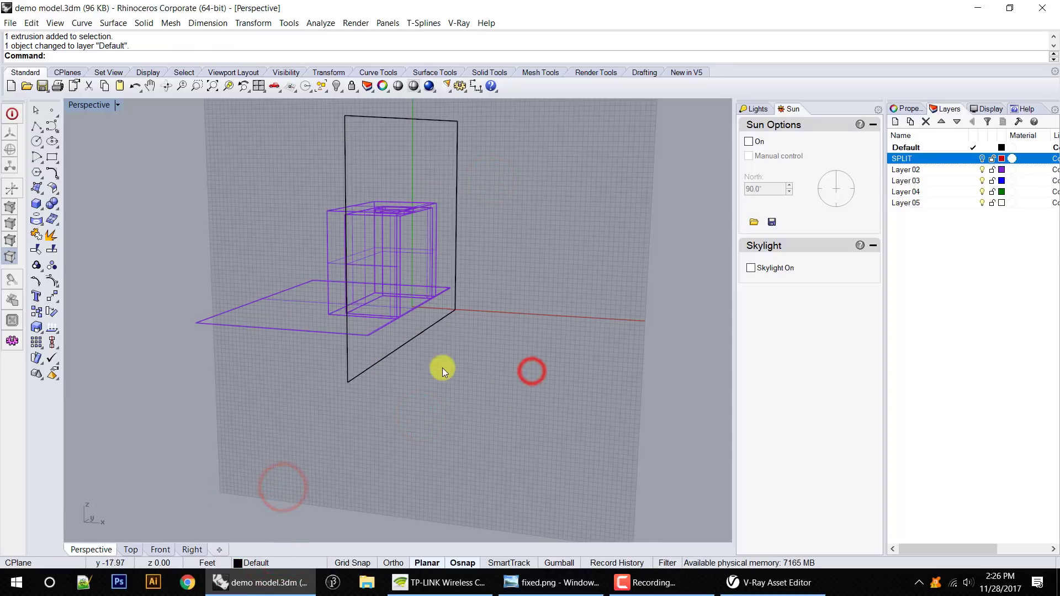
Split the vertical plane using all objects as cutters and delete its outer piece.
type("Split")
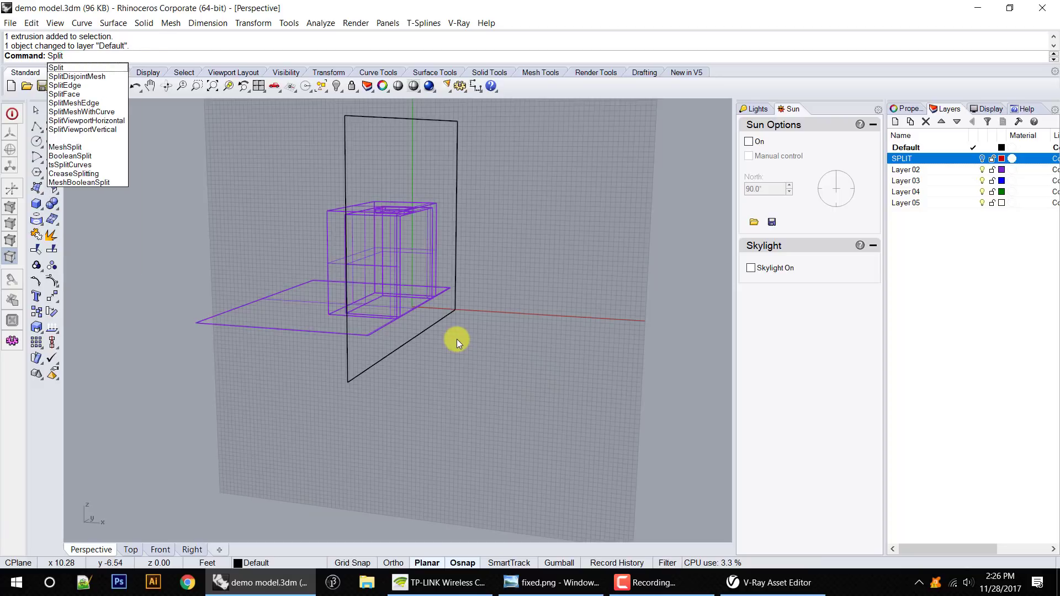
key("Return")
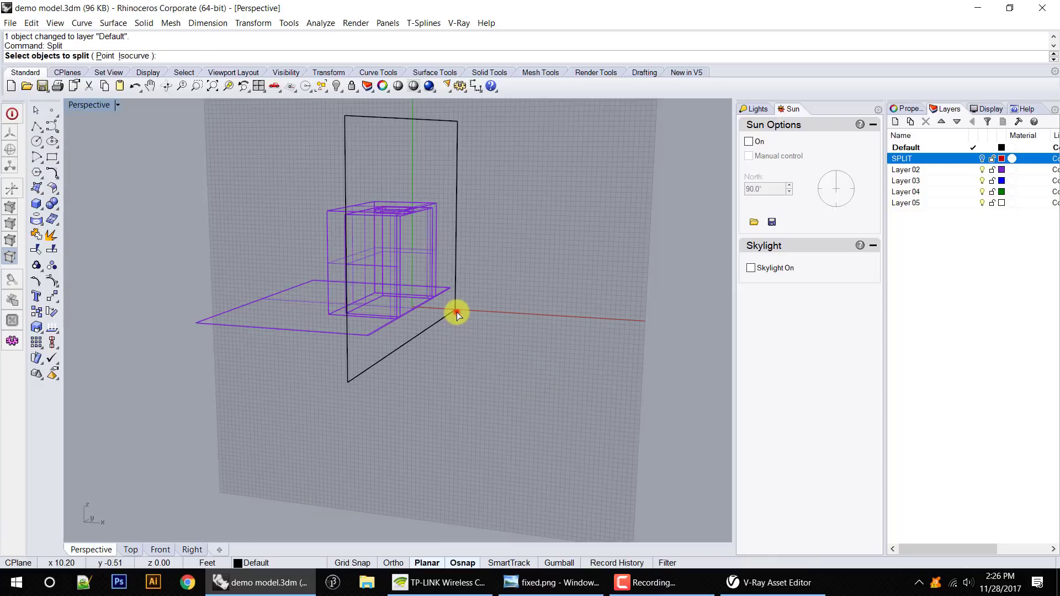
left_click(456, 311)
right_click(456, 313)
key("ctrl+a")
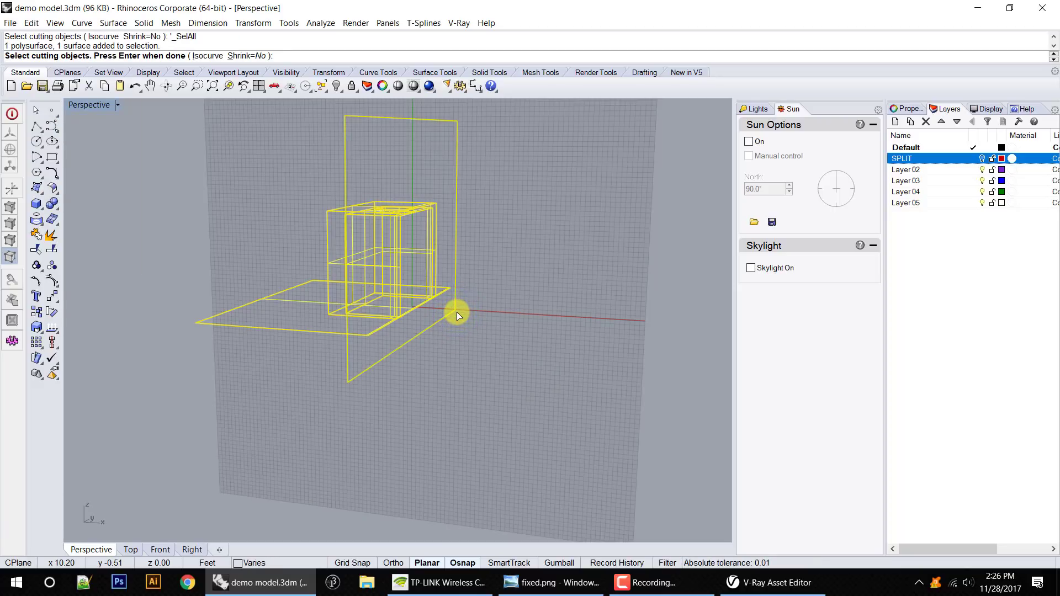
key("Return")
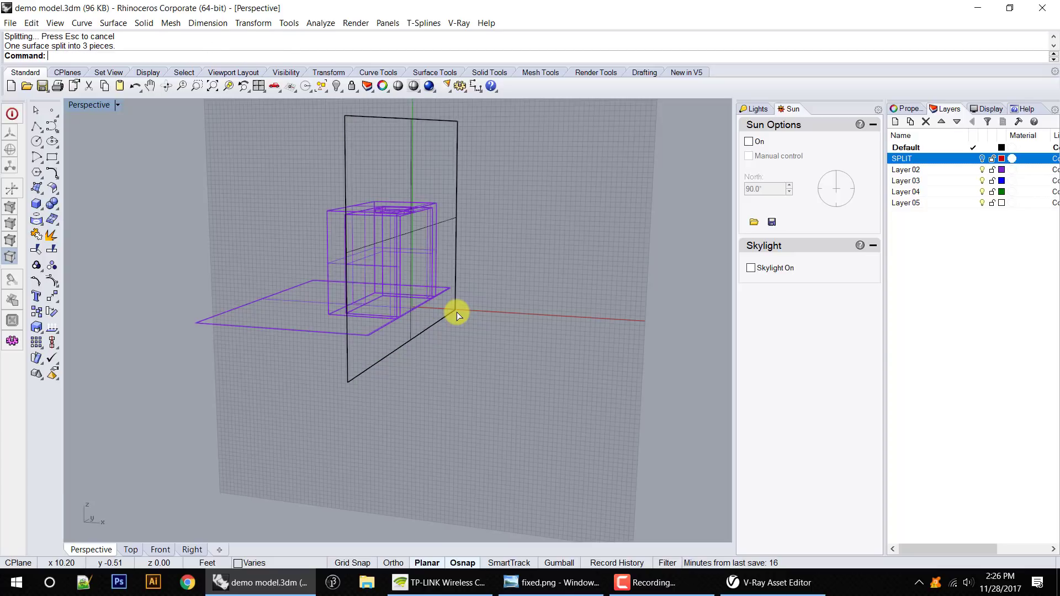
left_click(457, 313)
key("Delete")
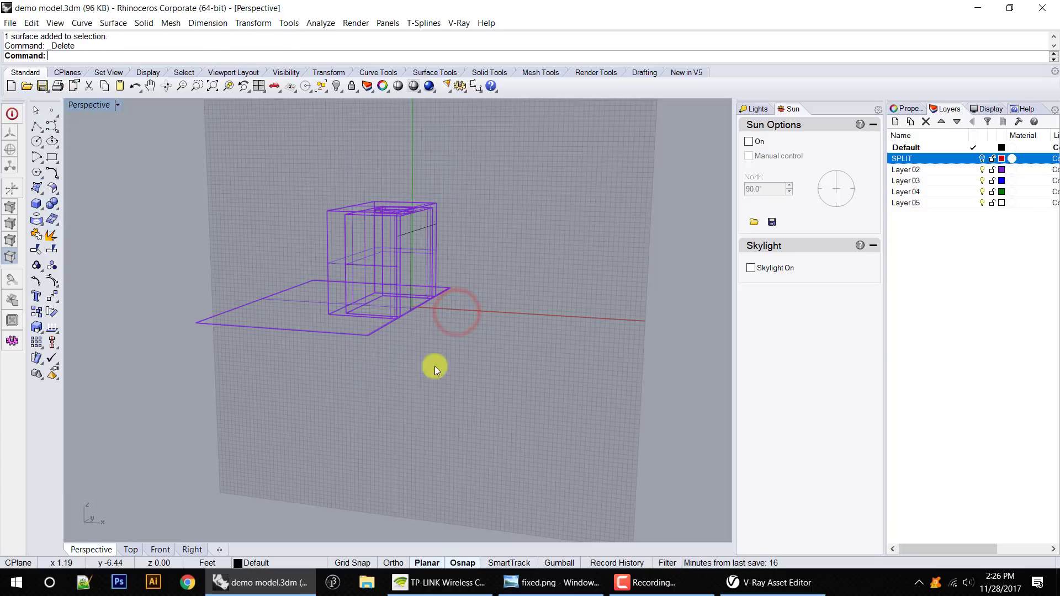
Hide Layer 02 and inspect the remaining U-shaped wall-section outline.
left_click(981, 170)
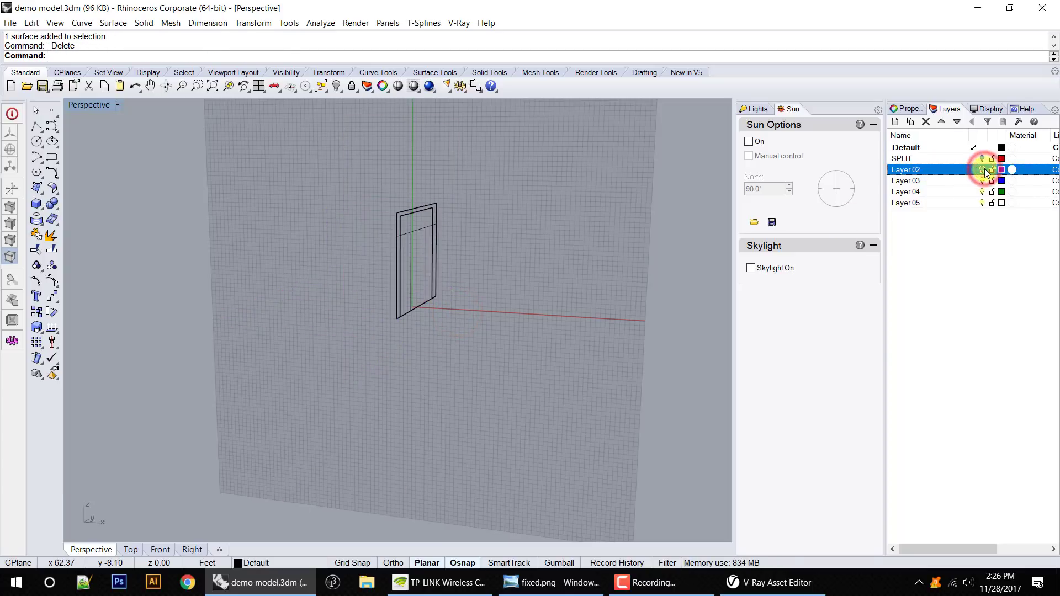
right_click_drag(497, 265, 432, 306)
left_click(443, 336)
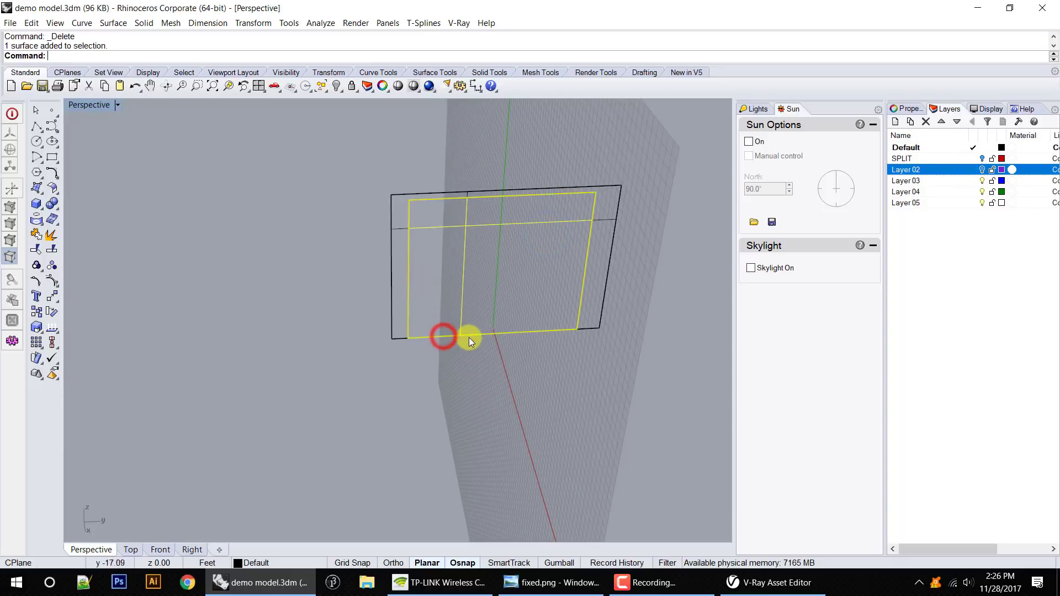
right_click_drag(470, 345, 492, 355)
key("Escape")
right_click_drag(520, 289, 565, 246)
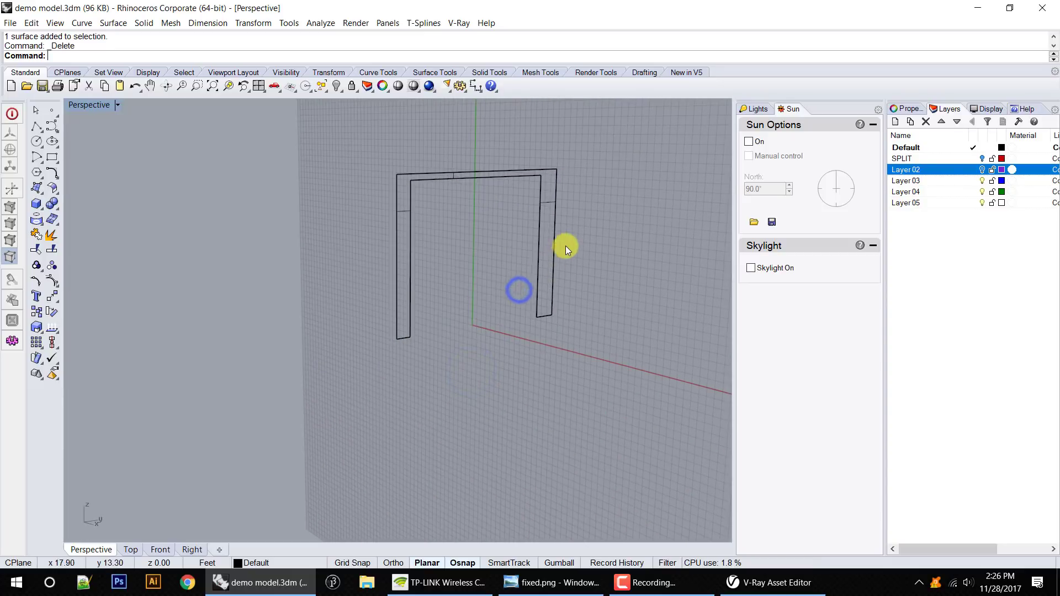
left_click(554, 246)
left_click(598, 238)
right_click(619, 255)
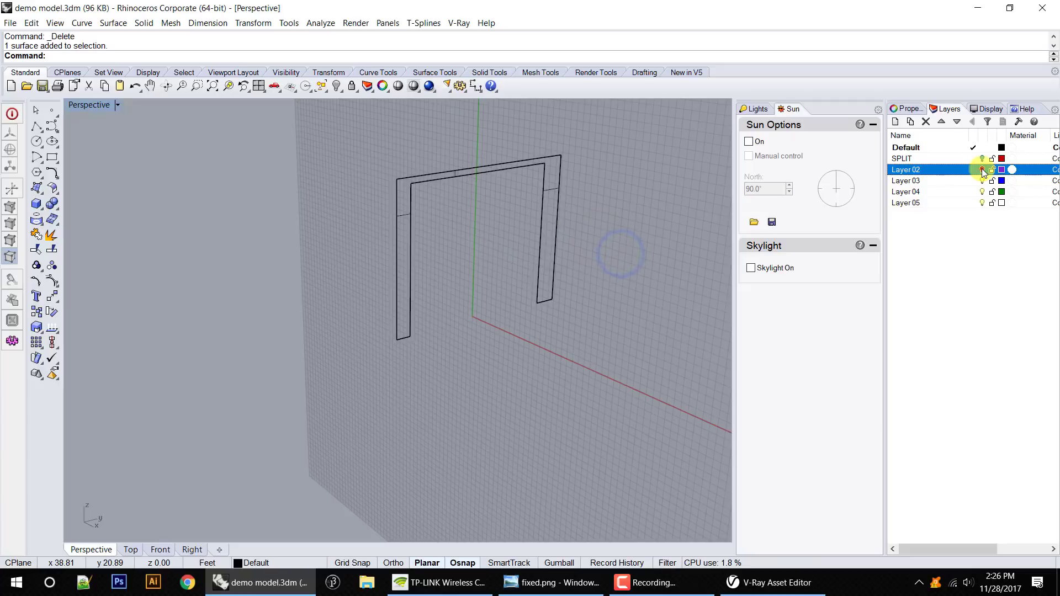
Show Layer 02 again, shade the viewport, and switch it to the Right view.
left_click(982, 169)
mouse_move(477, 253)
right_mouse_down()
mouse_move(525, 254)
mouse_move(477, 255)
right_mouse_up()
left_click(117, 104)
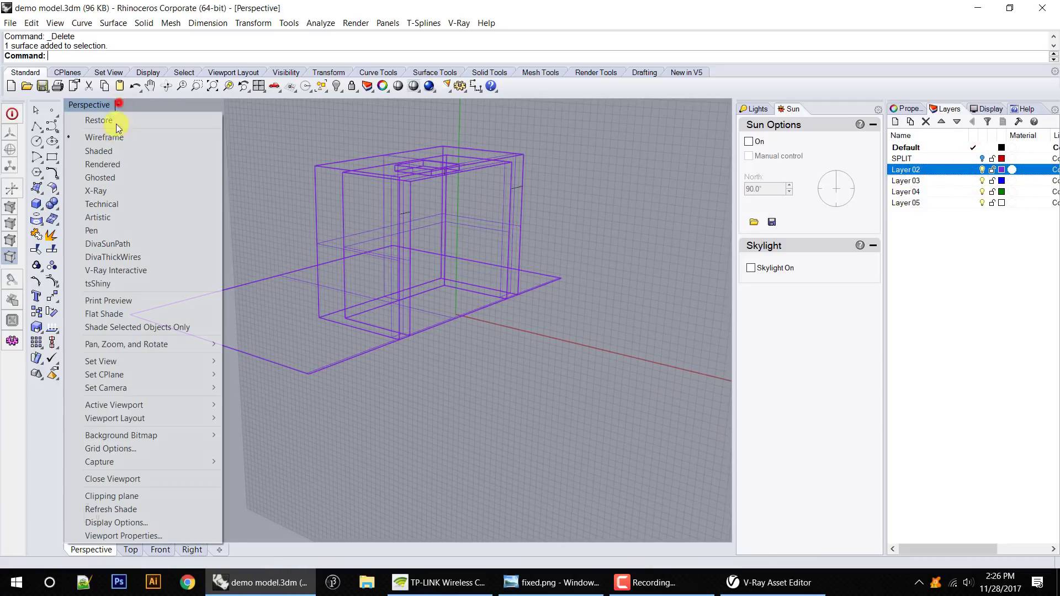
left_click(114, 150)
mouse_move(521, 297)
right_mouse_down()
mouse_move(449, 355)
mouse_move(540, 303)
mouse_move(509, 291)
right_mouse_up()
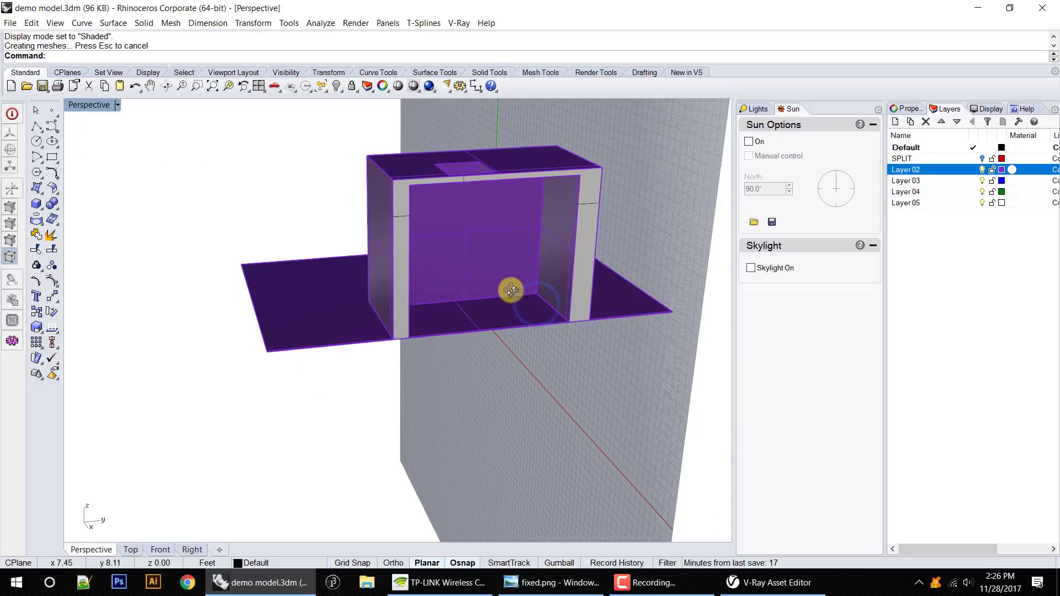
type("Right")
key("Return")
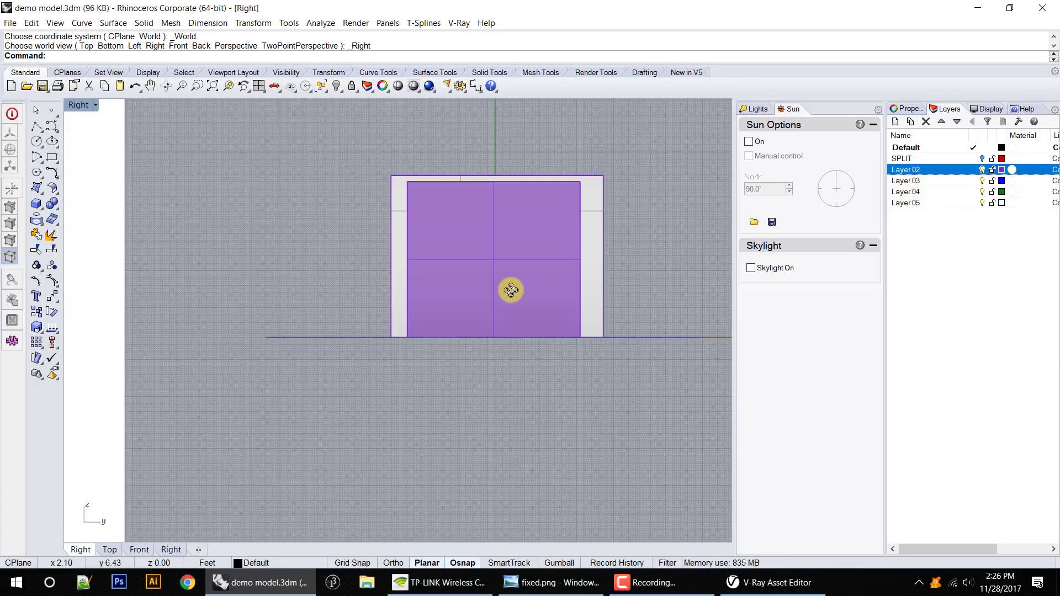
right_click_drag(511, 289, 414, 339)
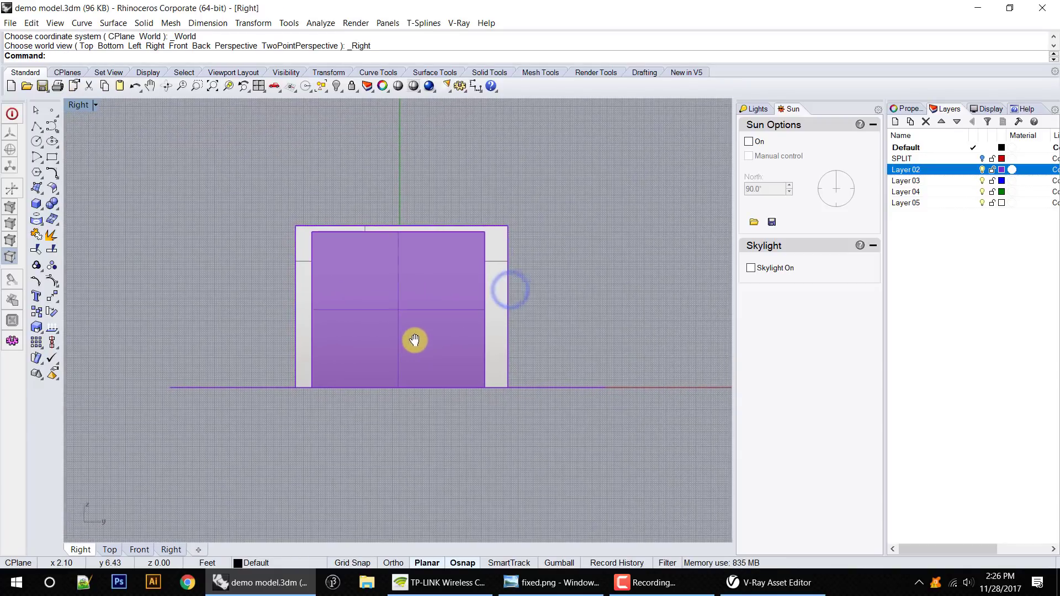
Make the Right view perspective and dolly-widen its lens to about 22.4 mm.
left_click(908, 110)
left_click(988, 176)
left_click(996, 199)
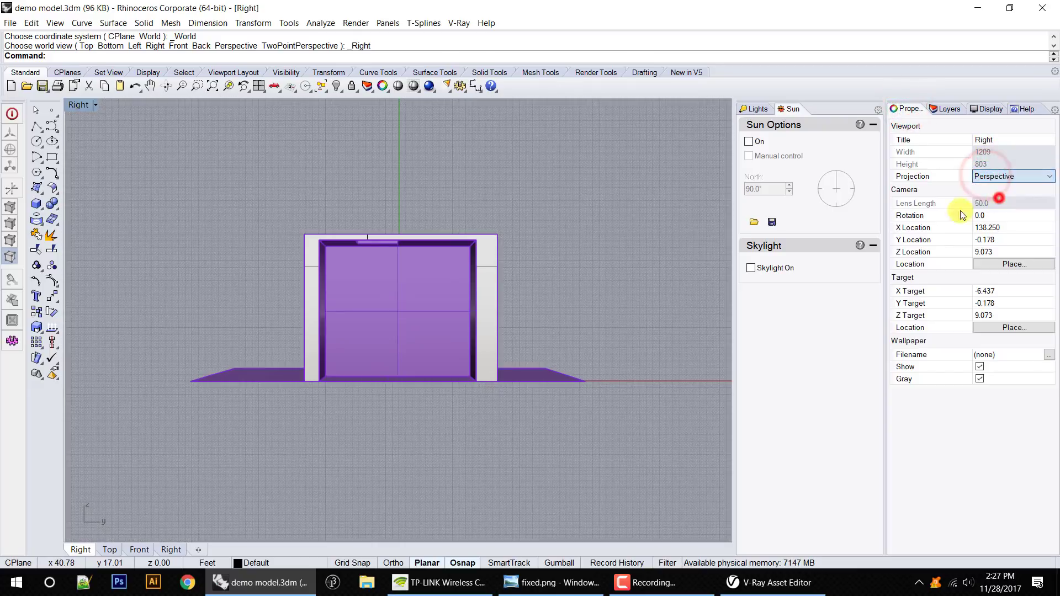
scroll(410, 297, "up", 5)
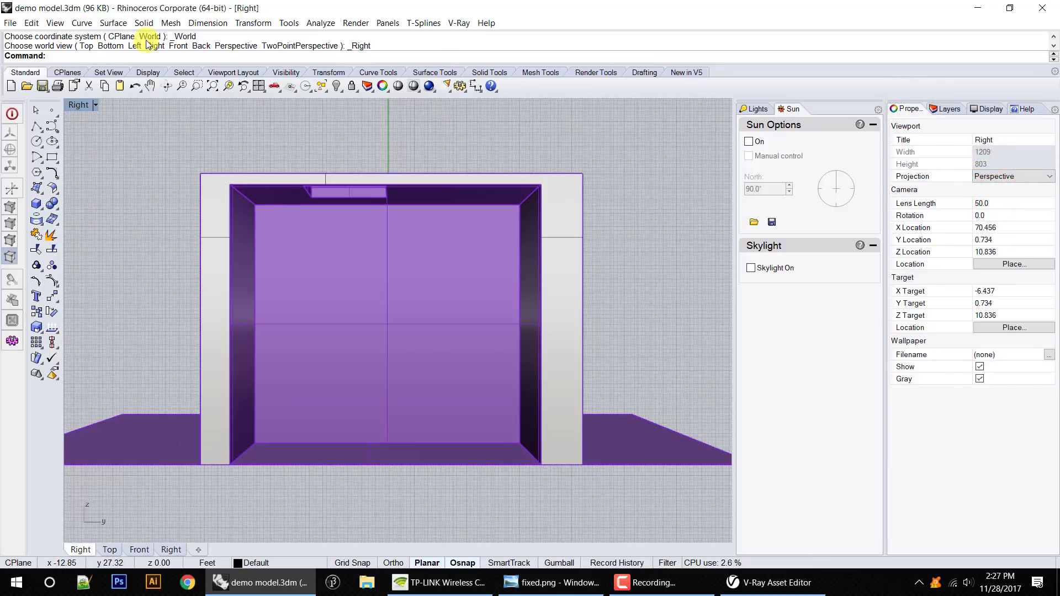
left_click(55, 22)
mouse_move(92, 119)
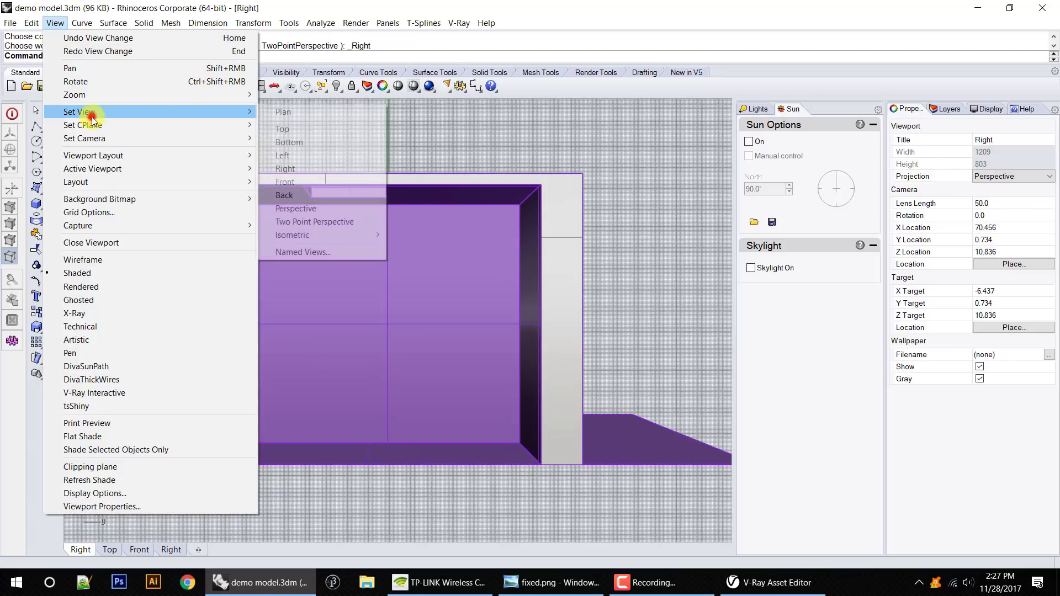
left_click(158, 137)
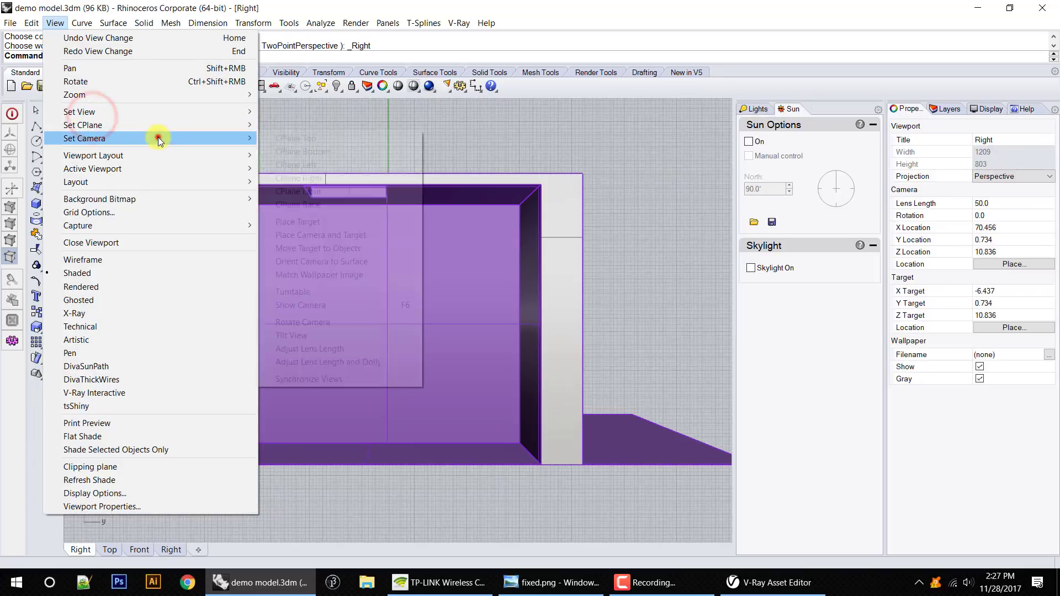
left_click(337, 366)
left_click_drag(338, 366, 395, 415)
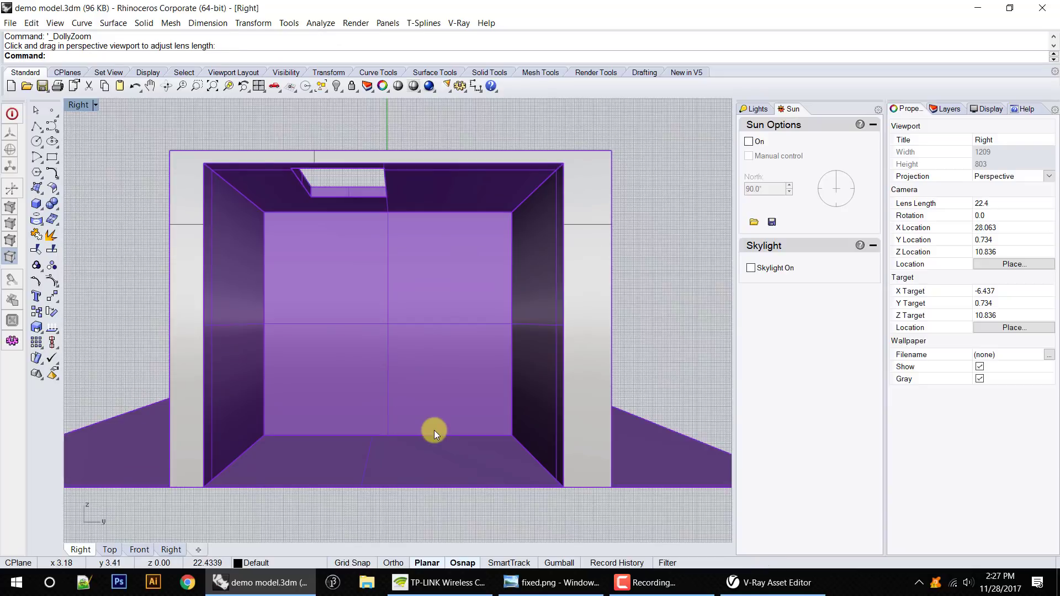
left_click(54, 23)
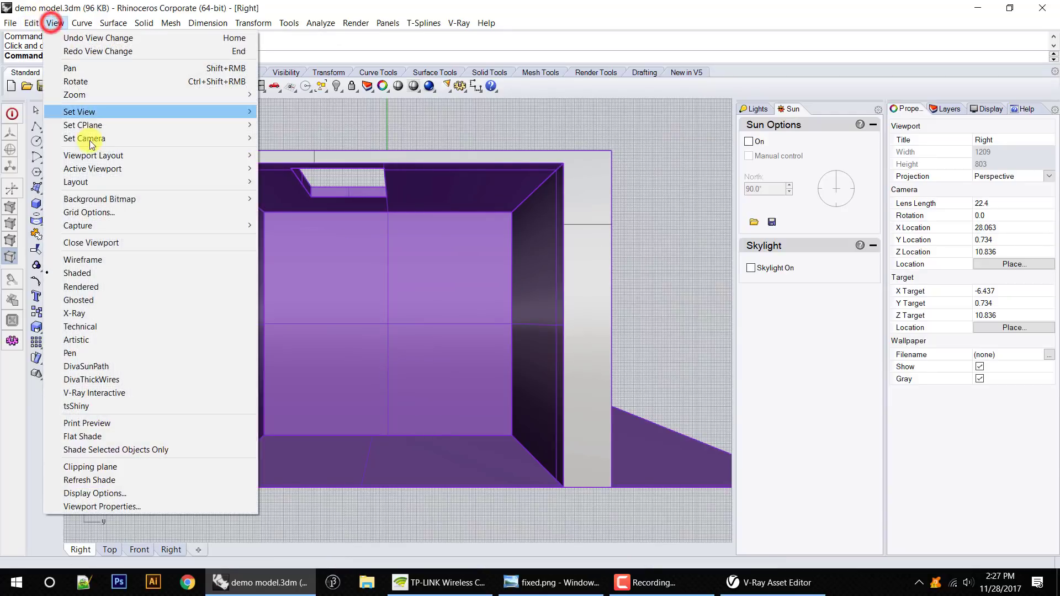
Save the current camera as a named view called MyCamera.
mouse_move(95, 143)
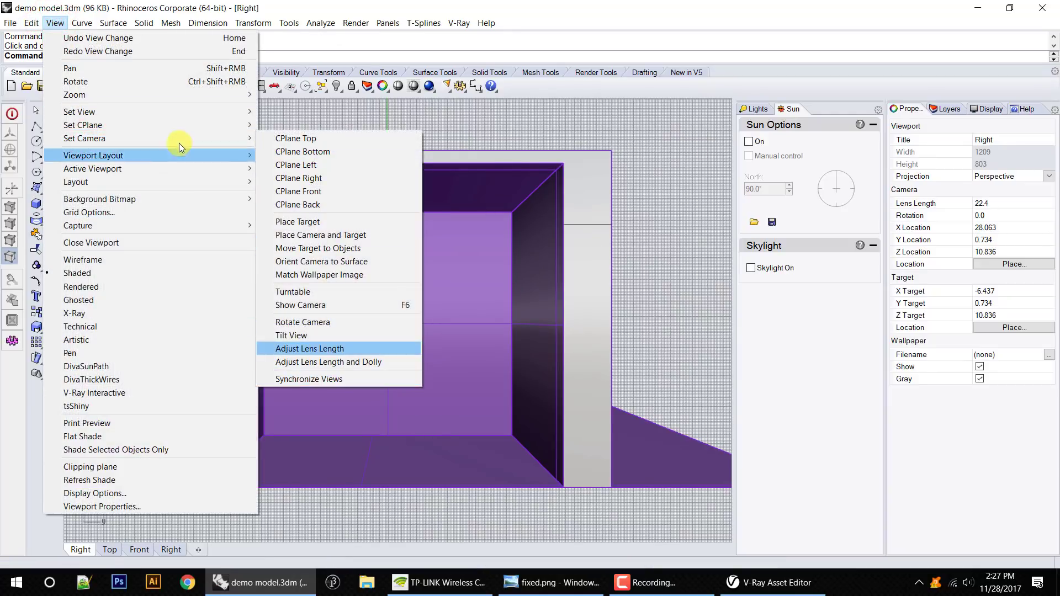
left_click(178, 112)
left_click(342, 255)
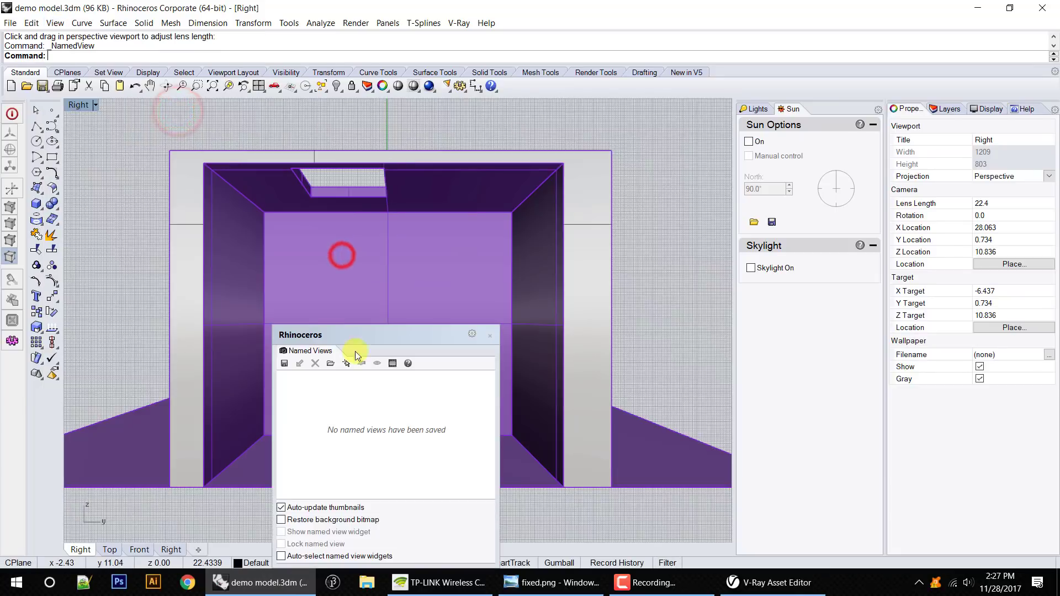
left_click(284, 363)
type("MyCamera")
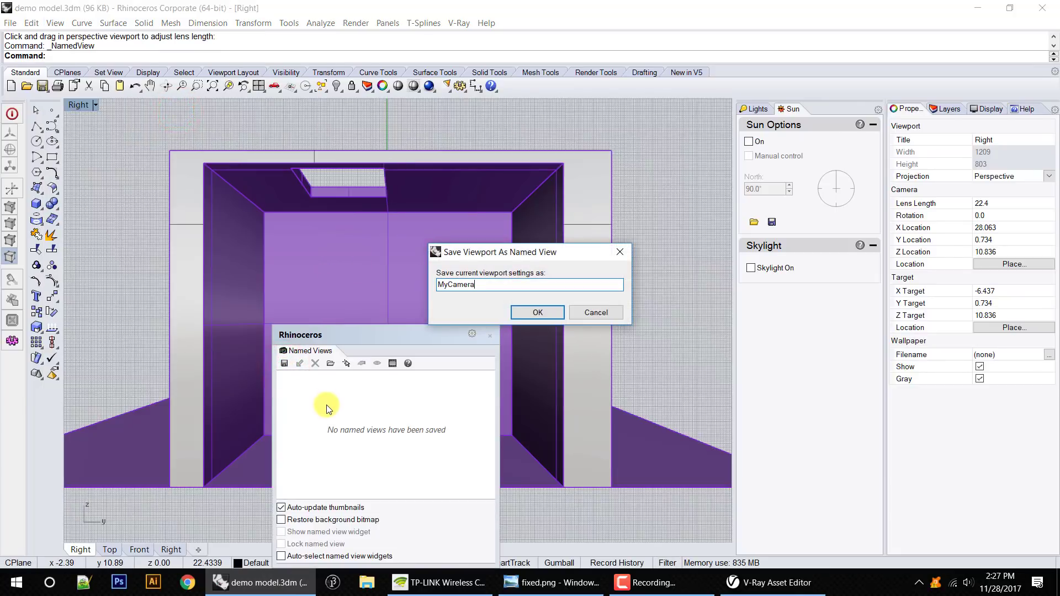
key("Return")
left_click(490, 335)
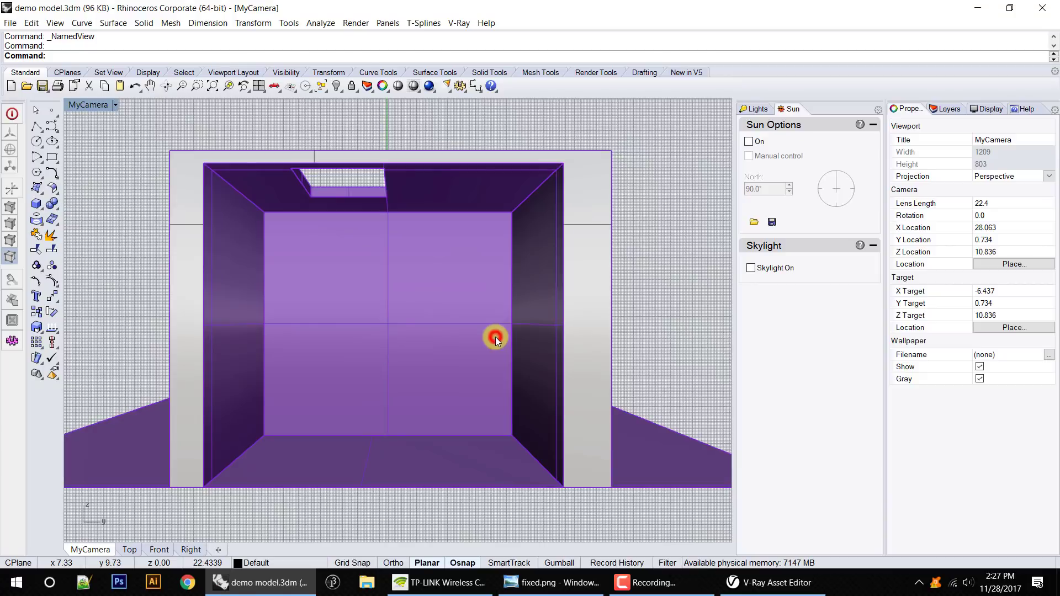
Turn the SPLIT layer back on in the Layers panel.
left_click(946, 109)
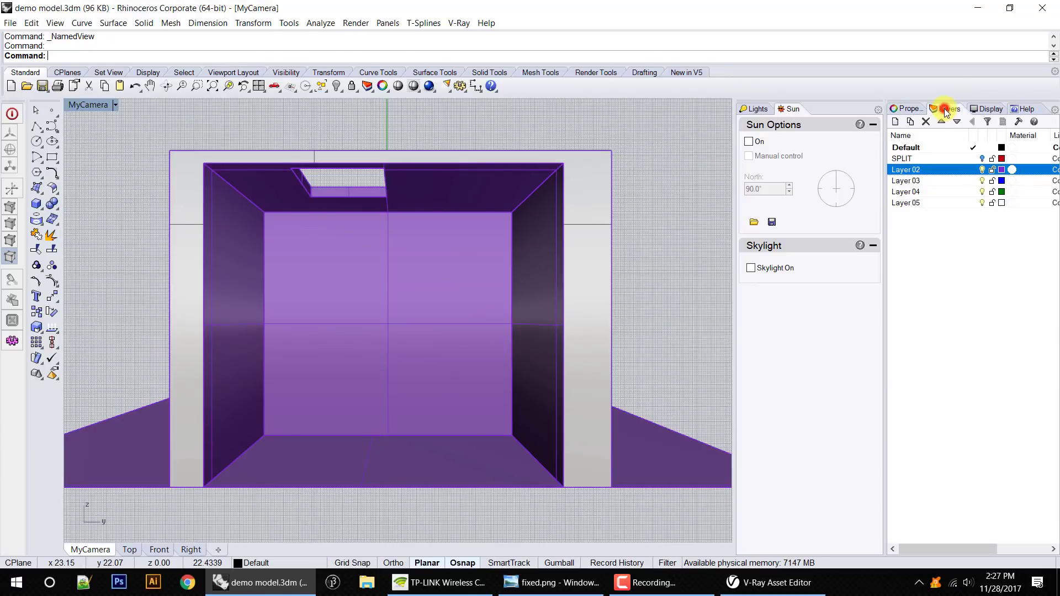
left_click(982, 159)
left_click(982, 159)
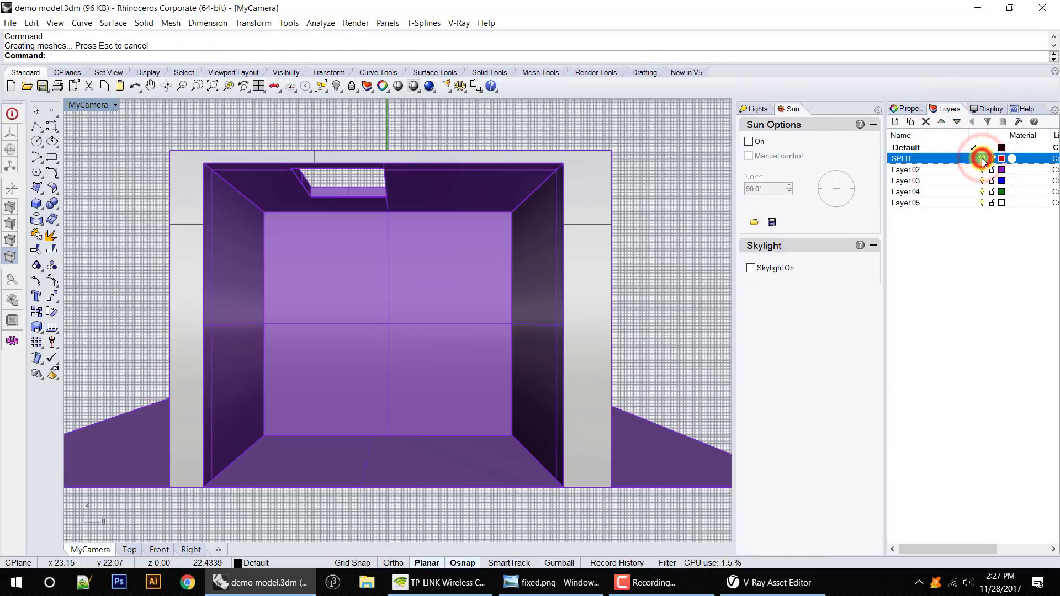
Open the V-Ray Asset Editor from V-Ray Render and Options and move it right.
left_click(459, 23)
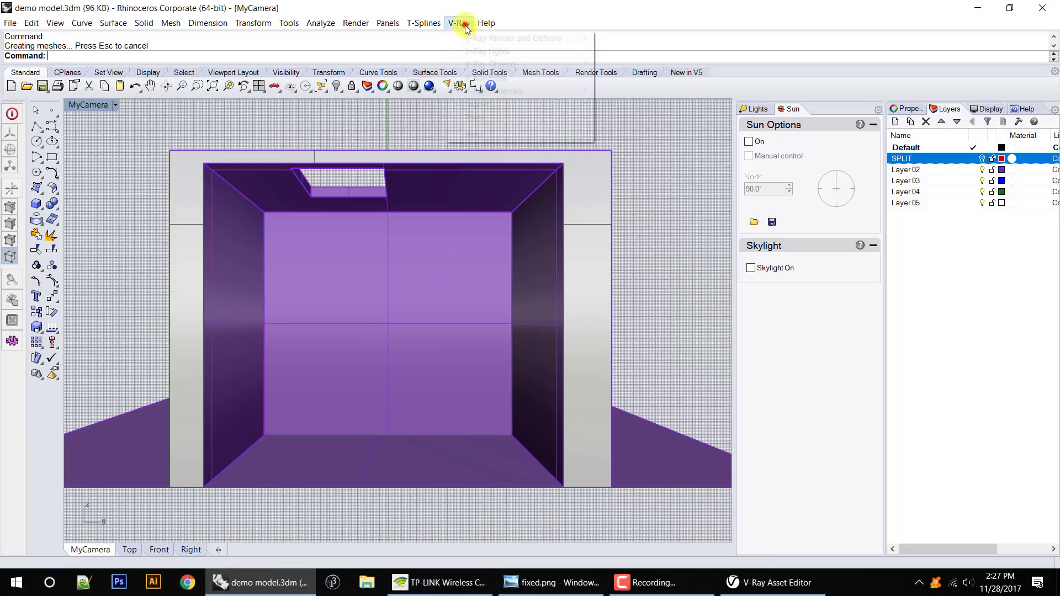
left_click(473, 37)
left_click(622, 37)
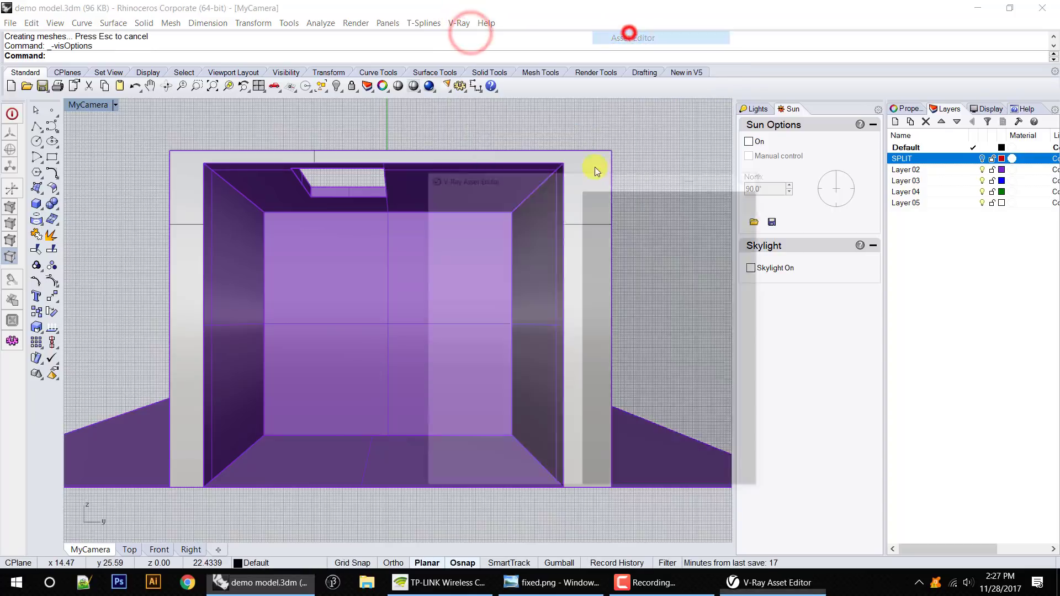
left_click_drag(490, 97, 586, 132)
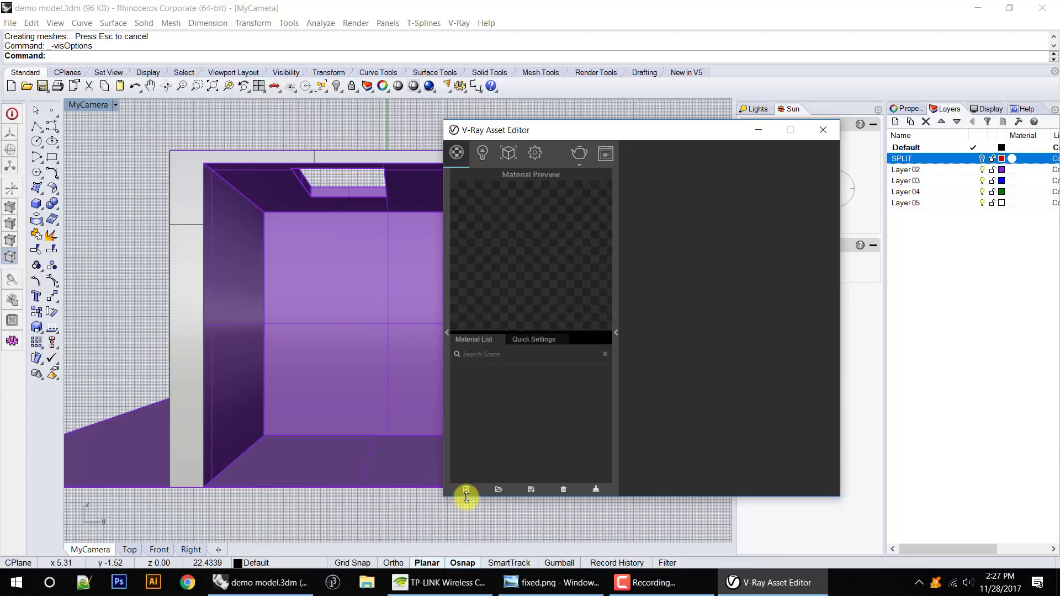
Add a new Generic material and name it 'Opaque'.
left_click(466, 490)
left_click(501, 305)
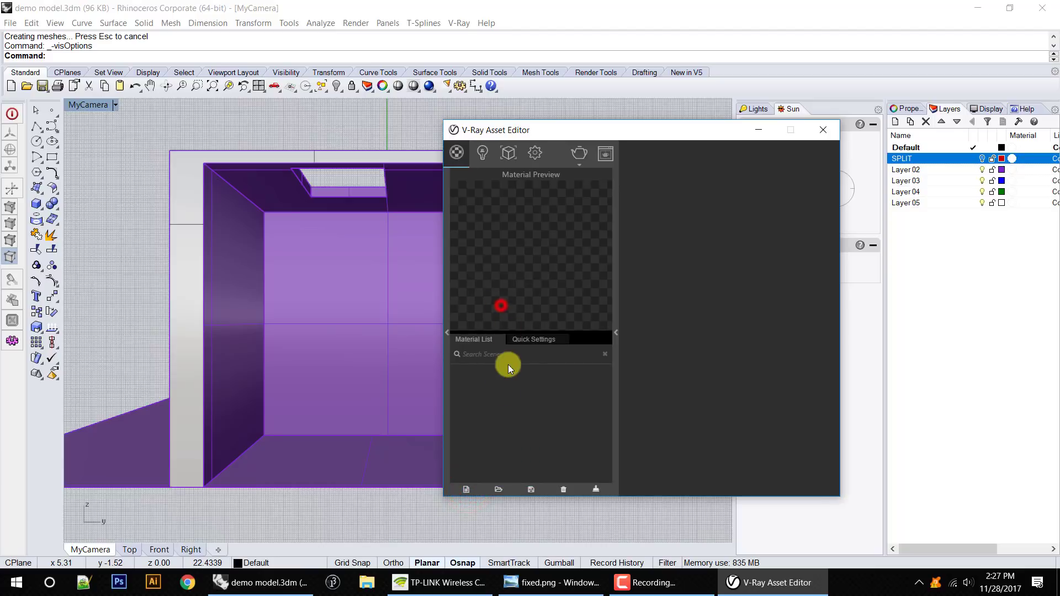
left_click(480, 370)
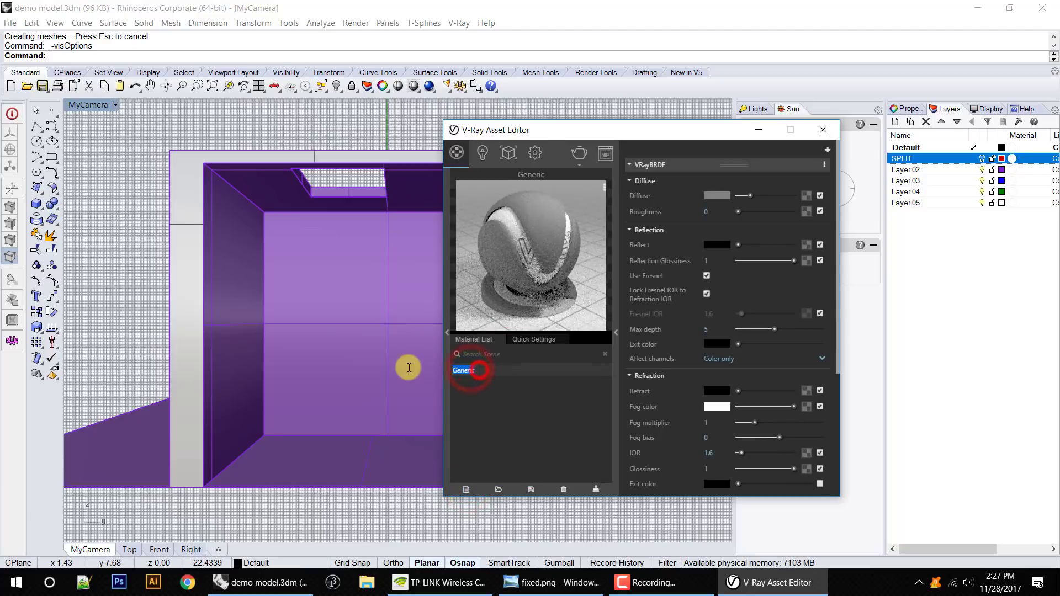
type("Opaq")
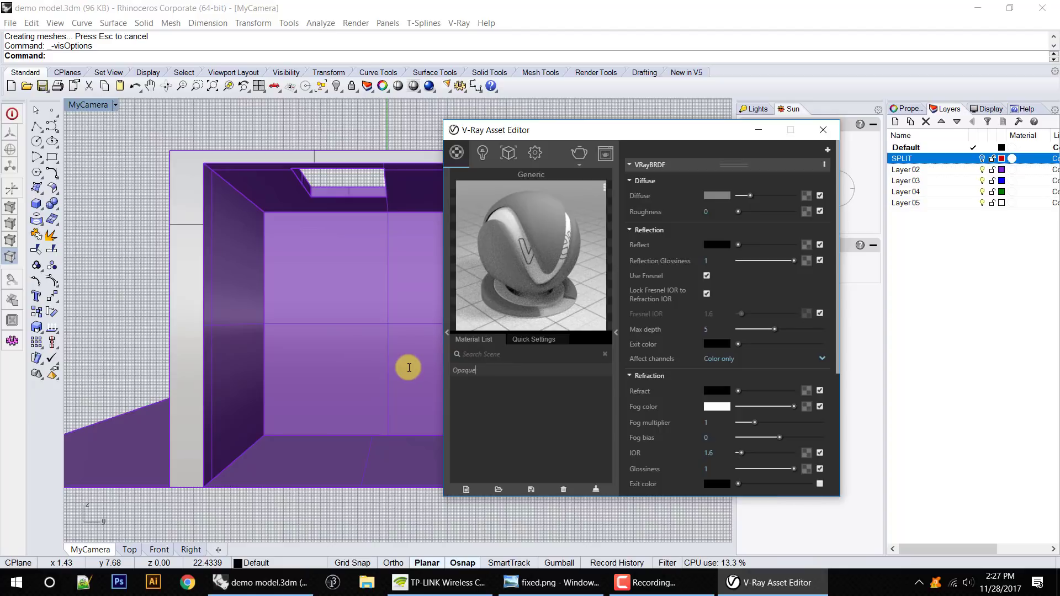
type("ue")
left_click(538, 420)
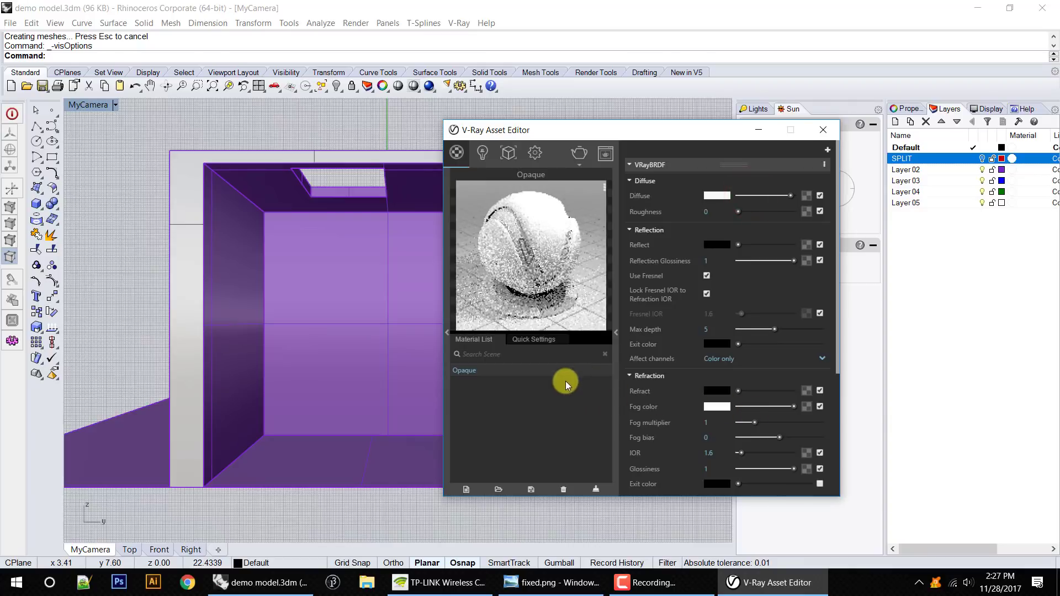
Duplicate the Opaque material and rename the copy 'Clear'.
right_click(476, 373)
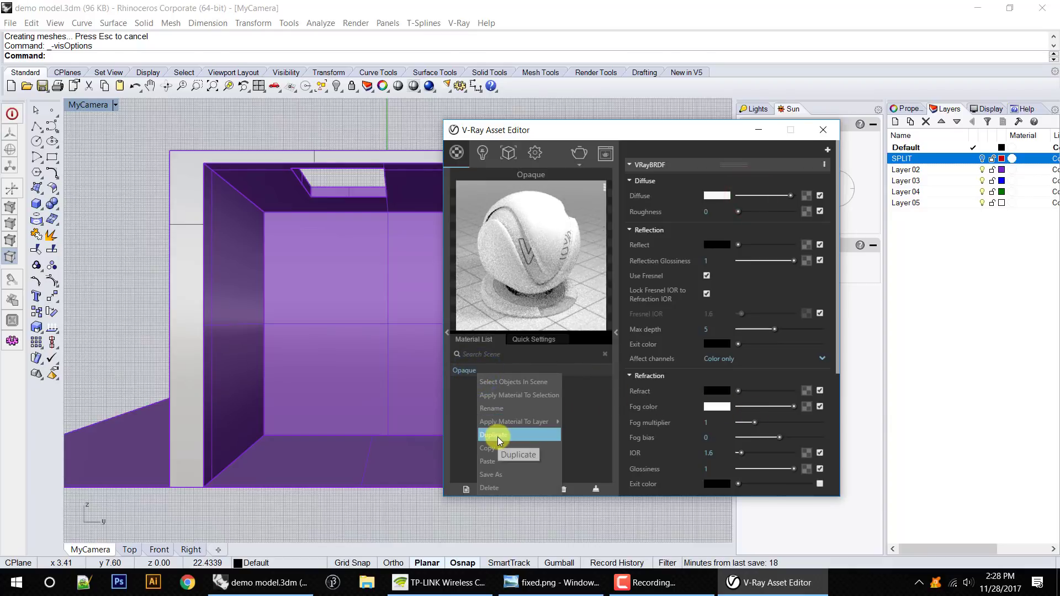
left_click(497, 435)
left_click(480, 383)
left_click(479, 383)
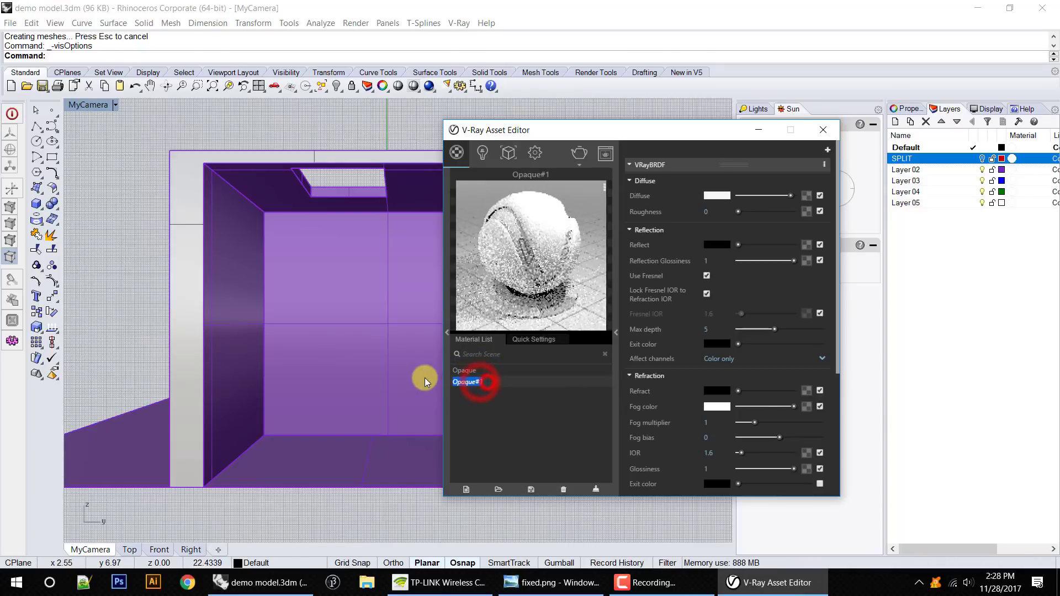
type("Clear")
left_click(516, 426)
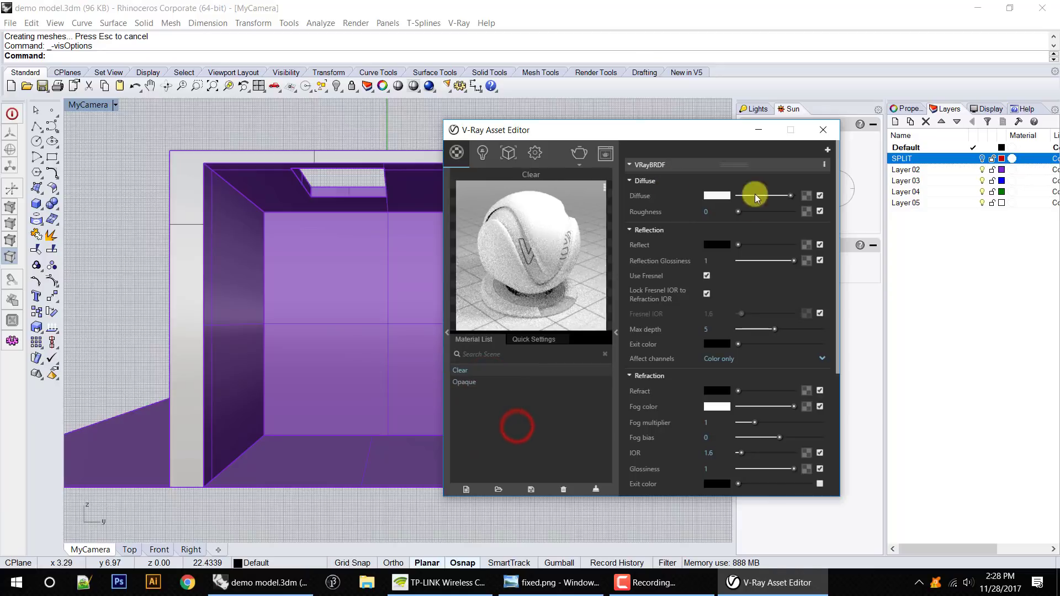
Set the Clear material's opacity to 0.
scroll(711, 402, "down", 5)
left_click(650, 424)
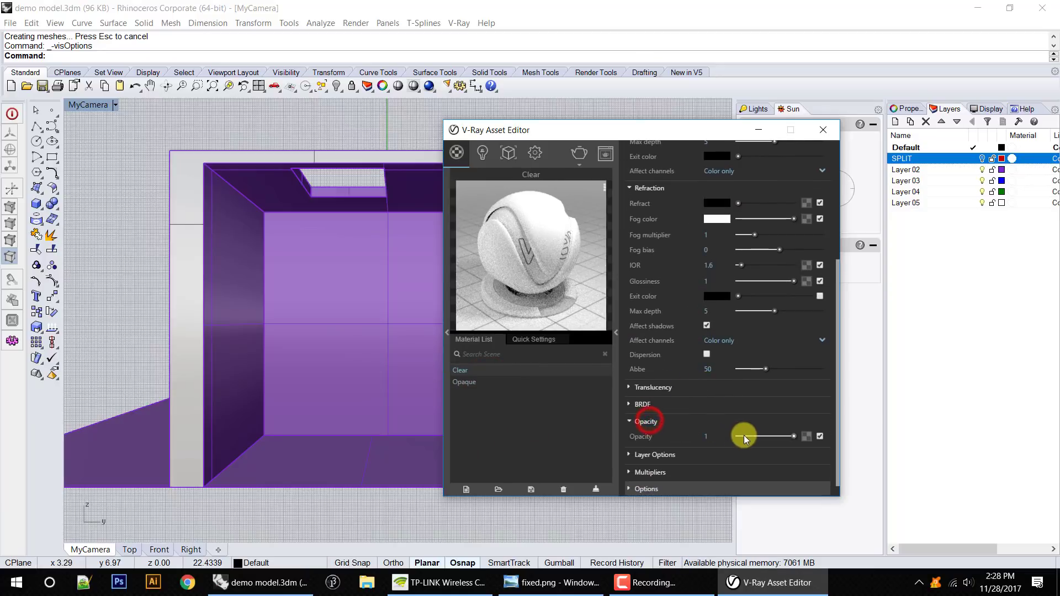
left_click_drag(745, 434, 735, 434)
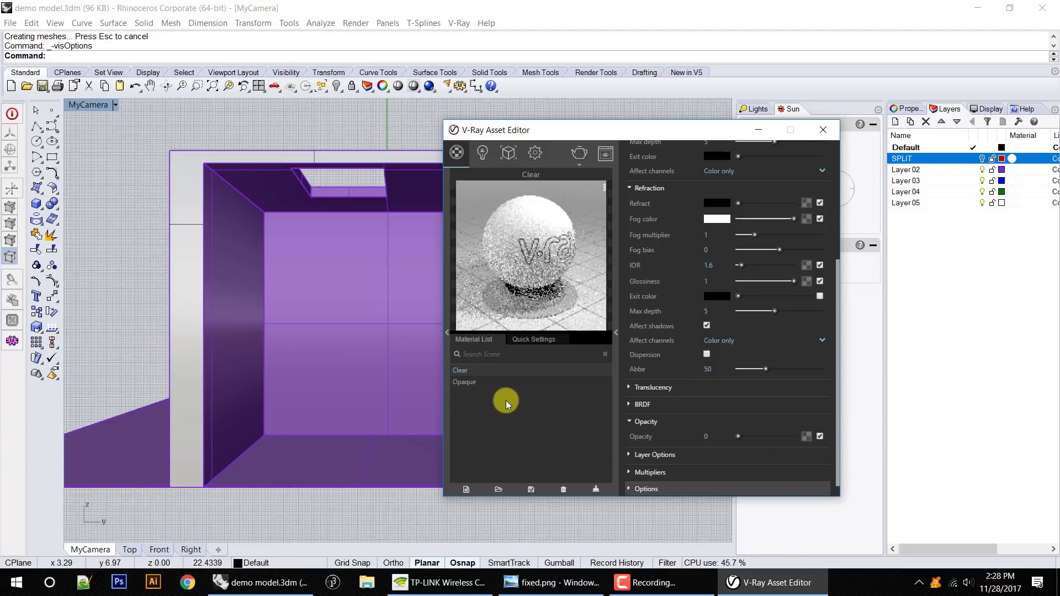
left_click(494, 418)
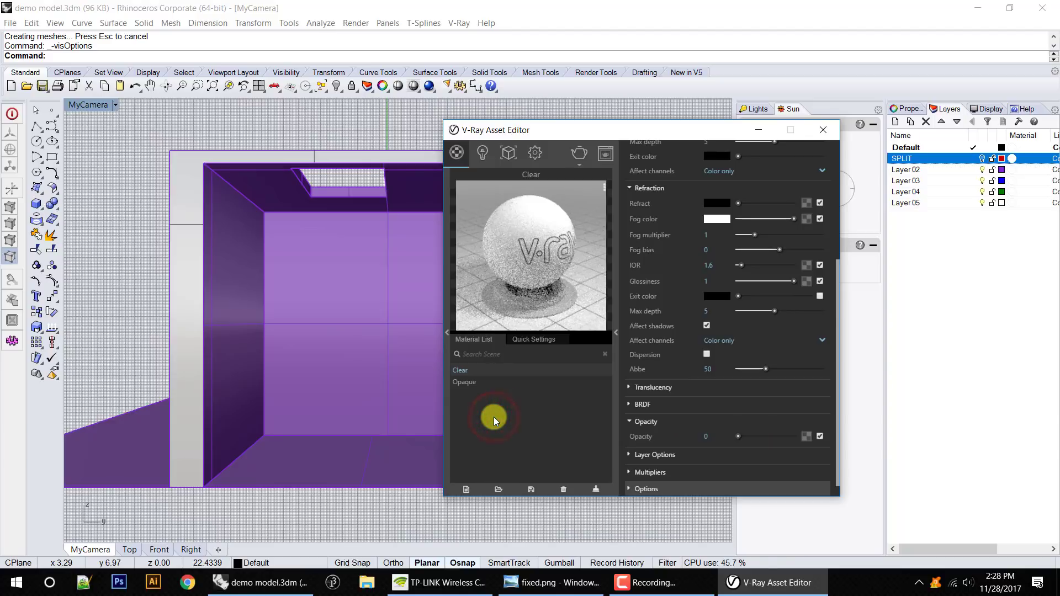
Add a Two Sided material with Clear as the back and Opaque as the front.
left_click(467, 489)
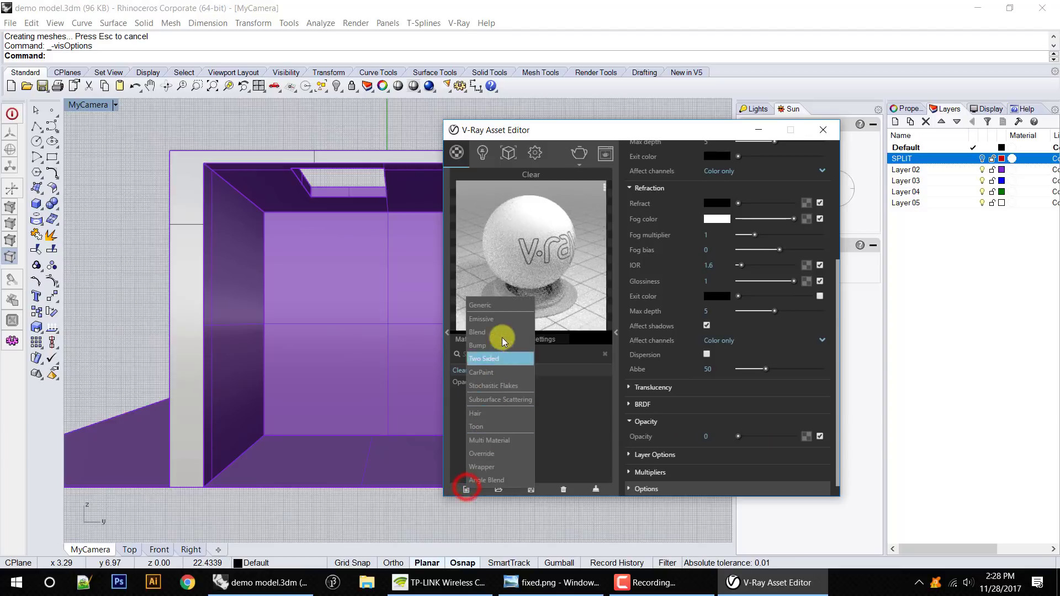
left_click(497, 358)
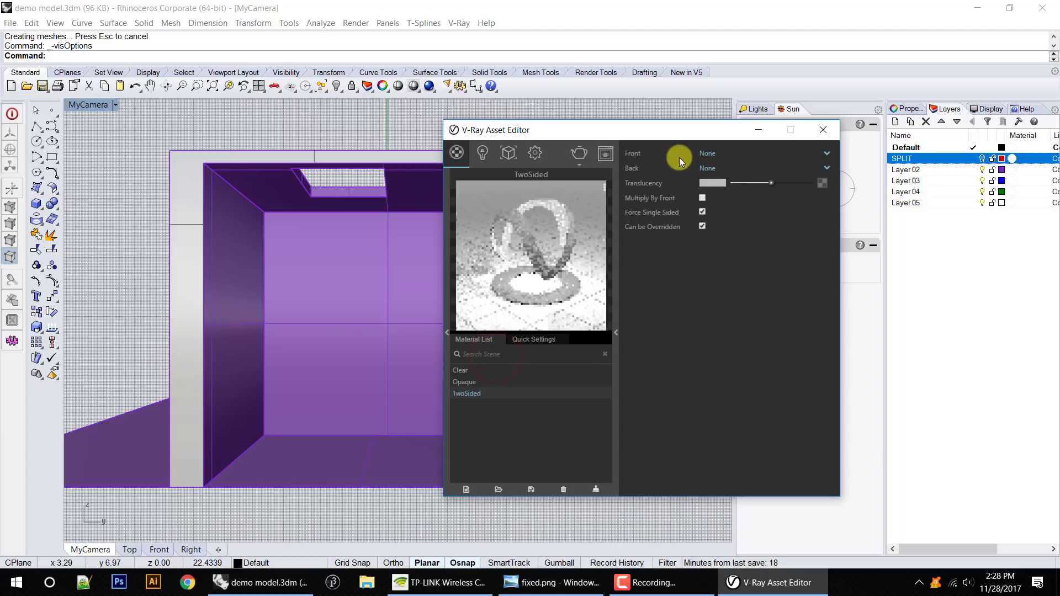
left_click_drag(456, 371, 715, 166)
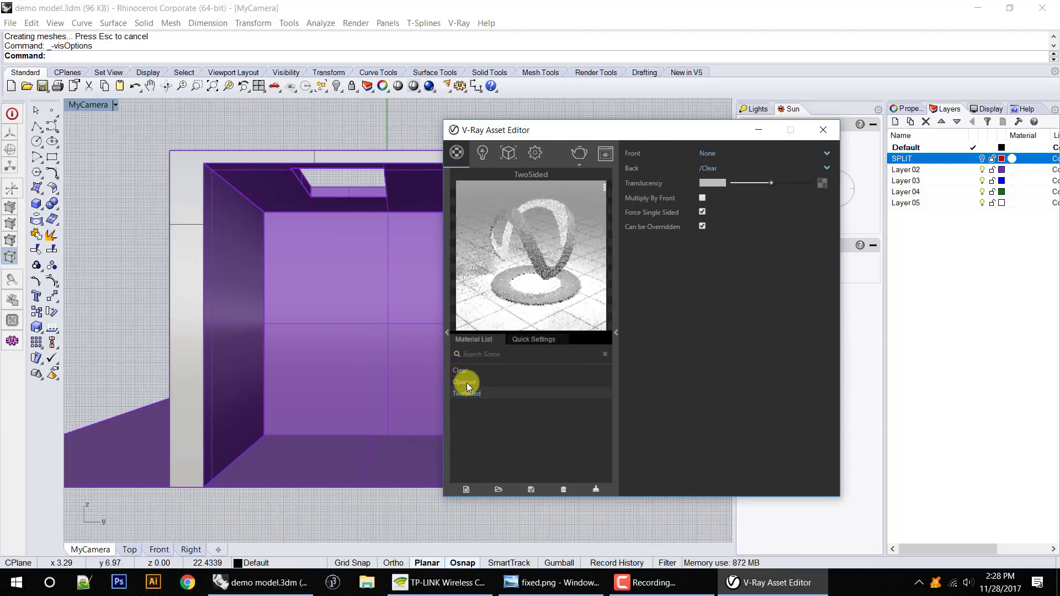
left_click_drag(465, 382, 713, 155)
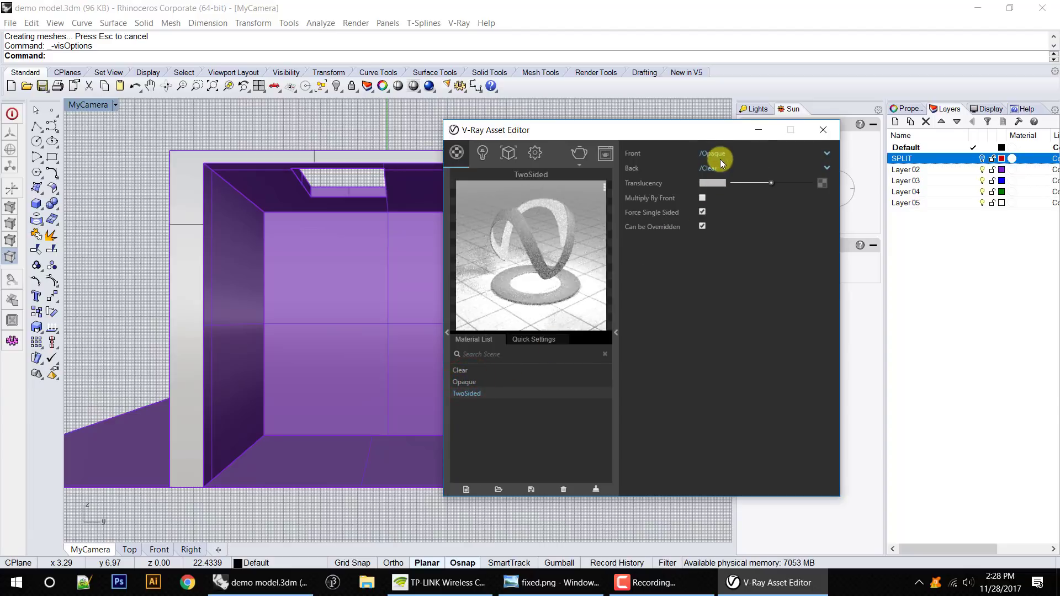
Turn off Force Single Sided, raise translucency to full, and check the Opaque settings.
left_click(702, 212)
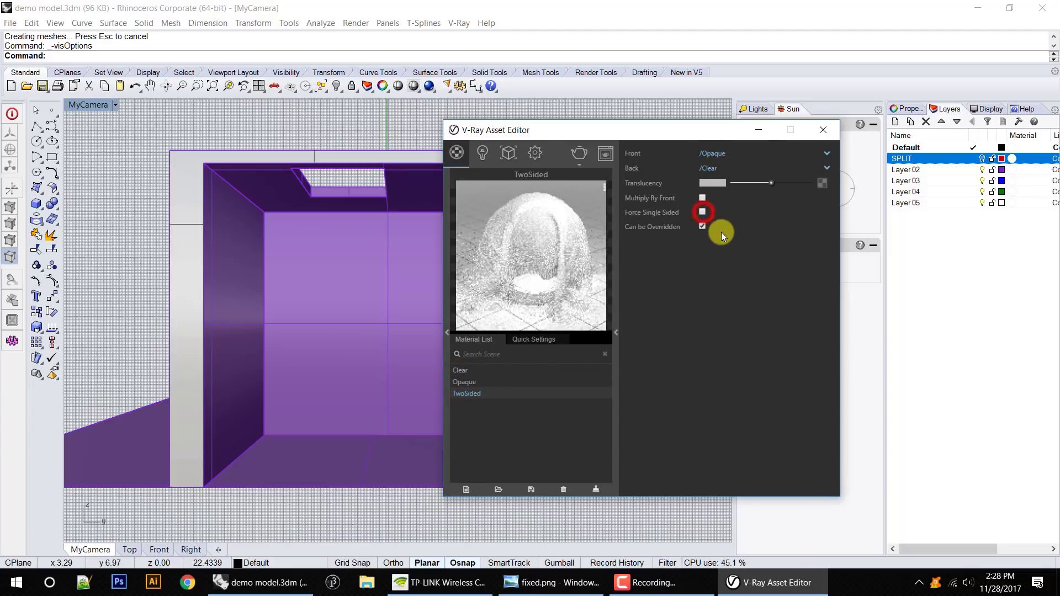
left_click_drag(750, 181, 827, 184)
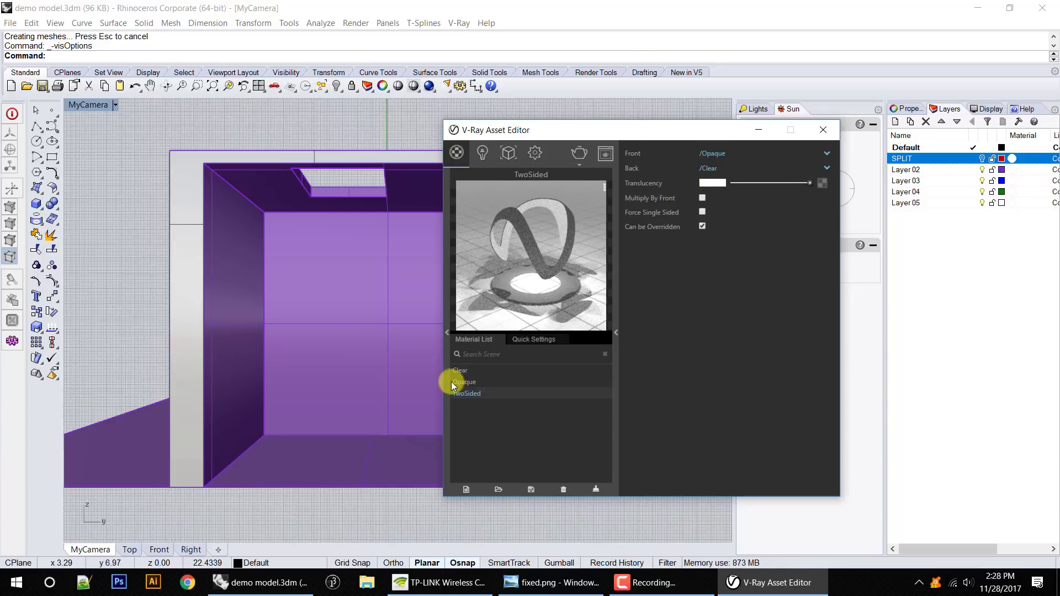
left_click(465, 383)
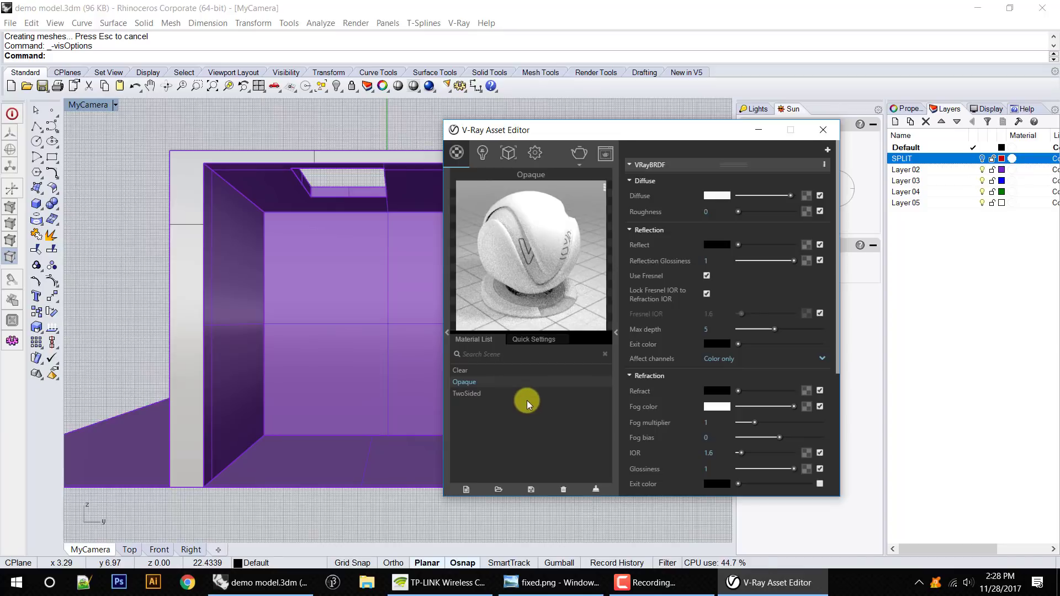
left_click(475, 392)
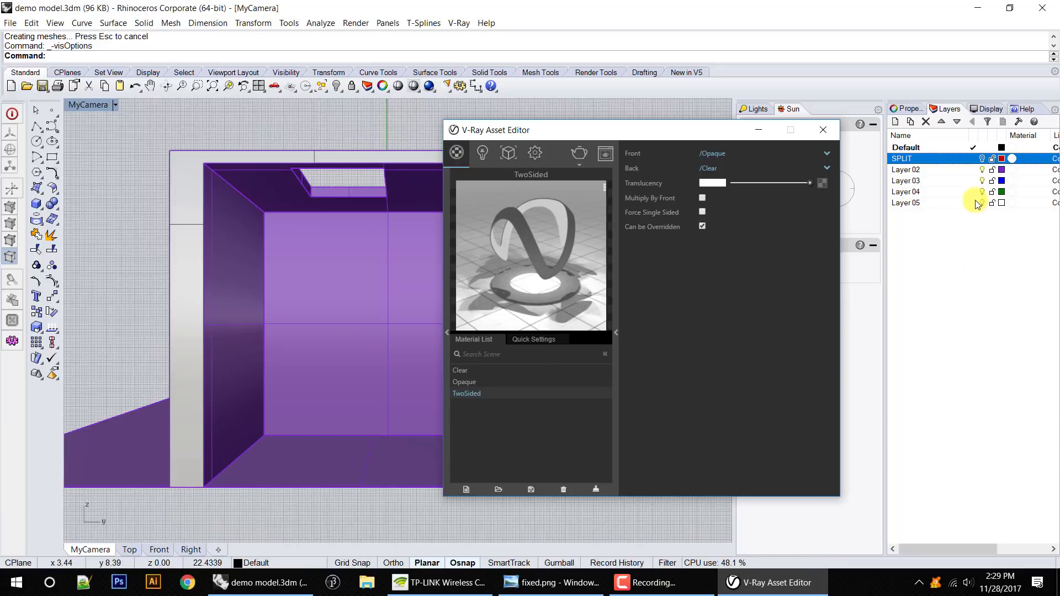
Hide the SPLIT layer and apply the TwoSided material to it.
left_click(983, 158)
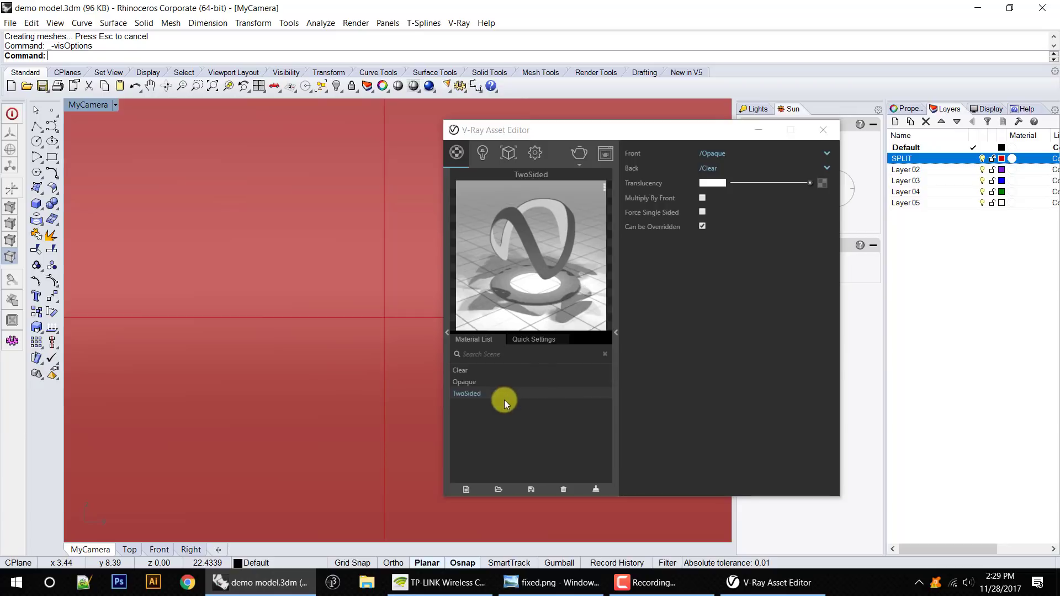
right_click(469, 395)
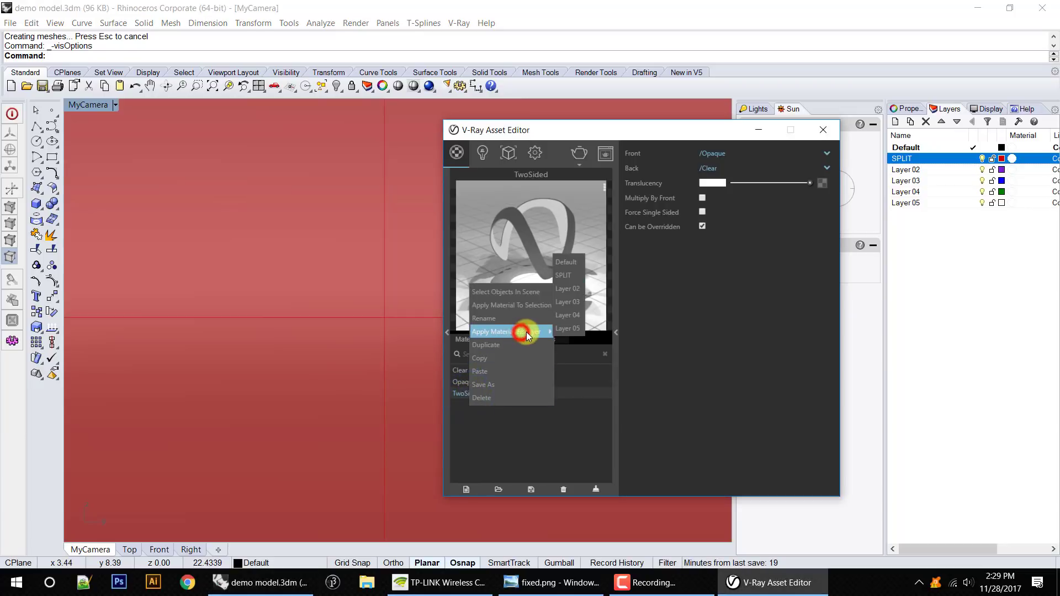
mouse_move(552, 331)
left_click(580, 275)
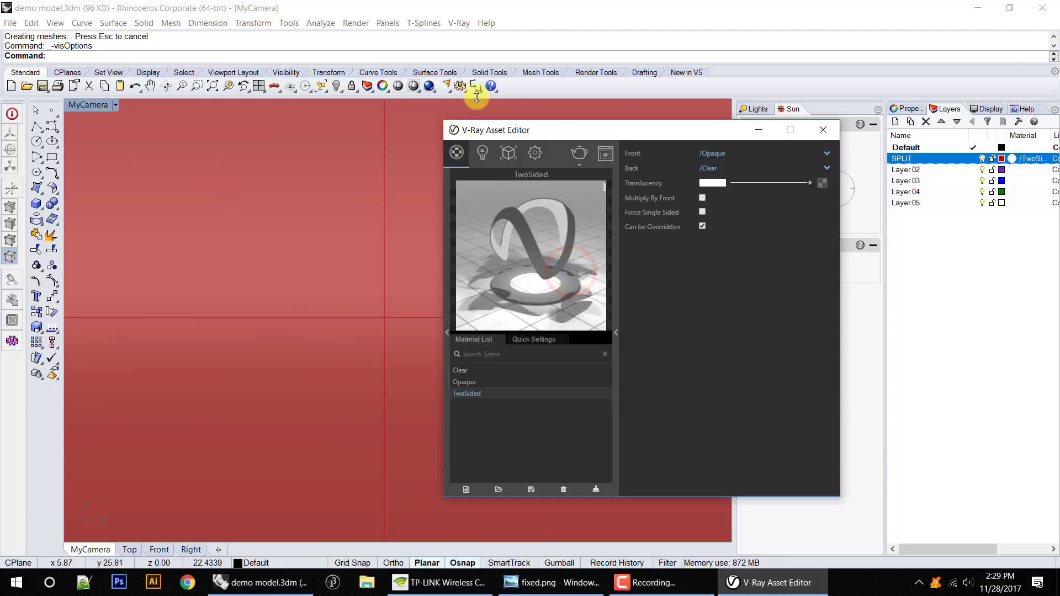
In render settings, switch to Interactive rendering and set the exposure value to 15.
left_click(535, 157)
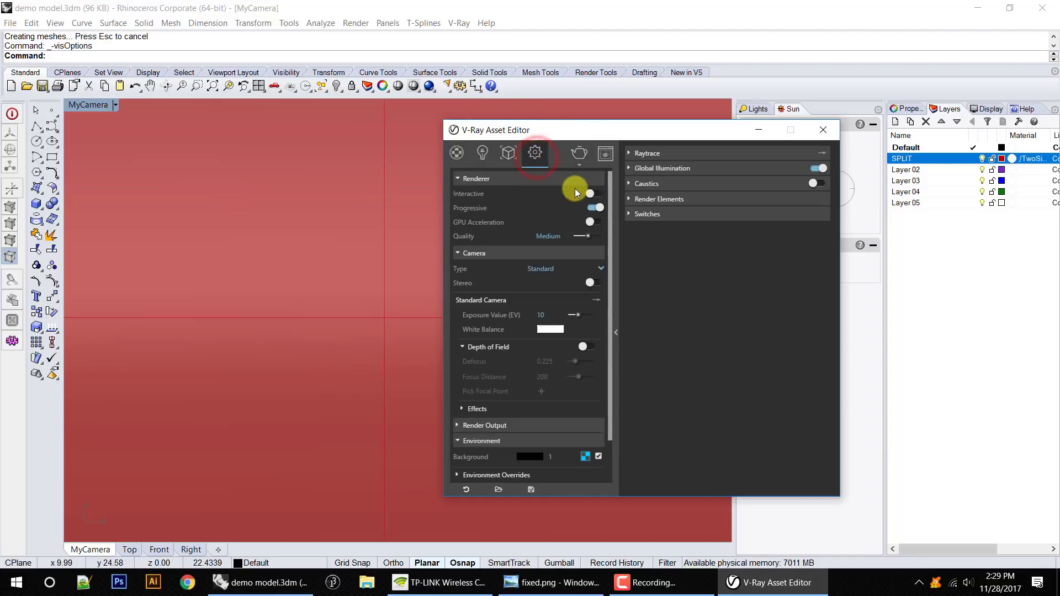
left_click(594, 194)
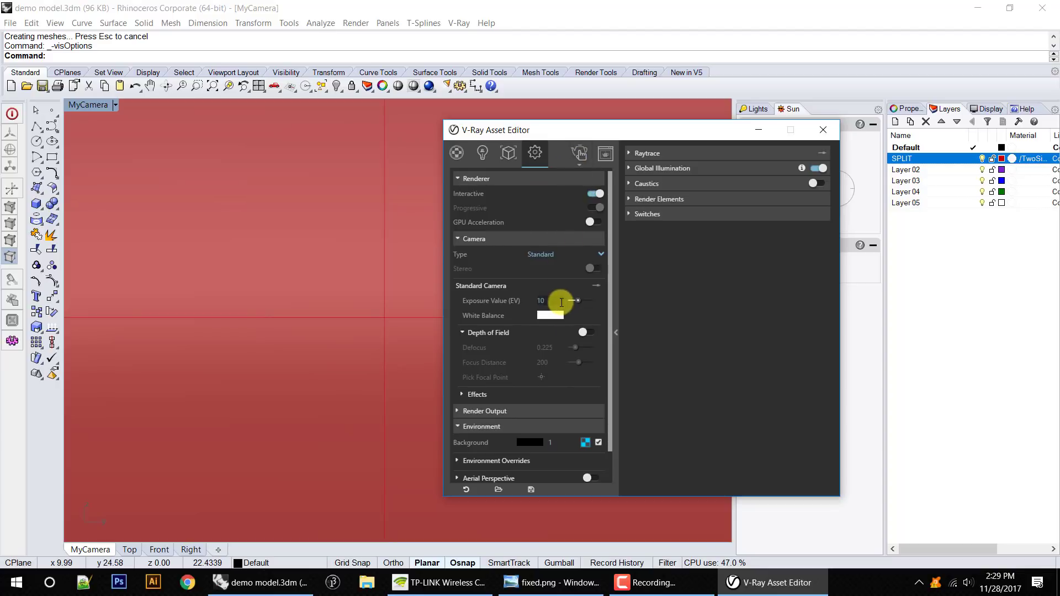
double_click(541, 300)
type("15")
key("Return")
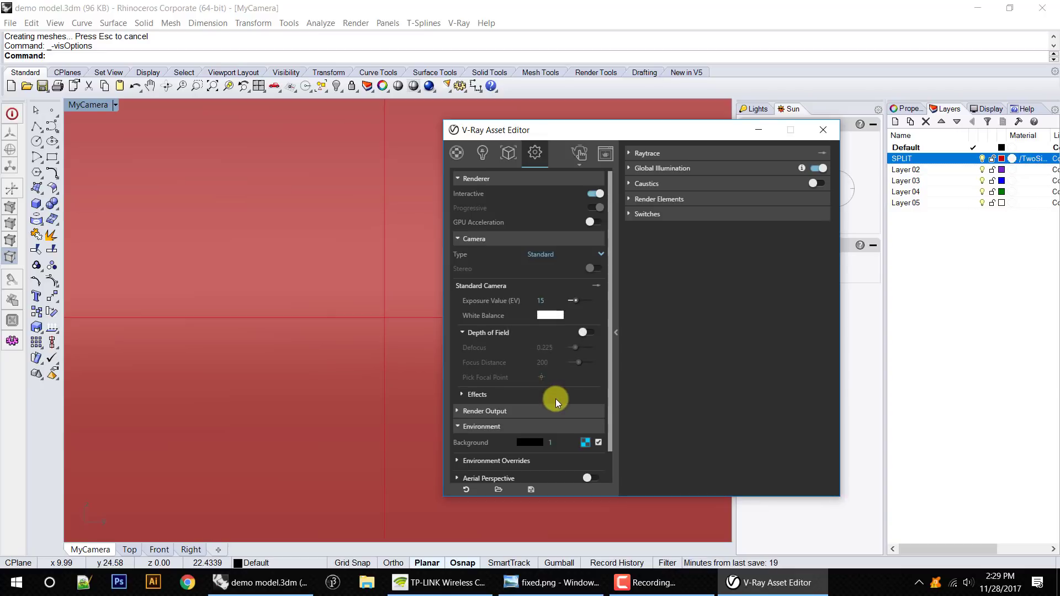
Change the background texture to Sky.
left_click(586, 443)
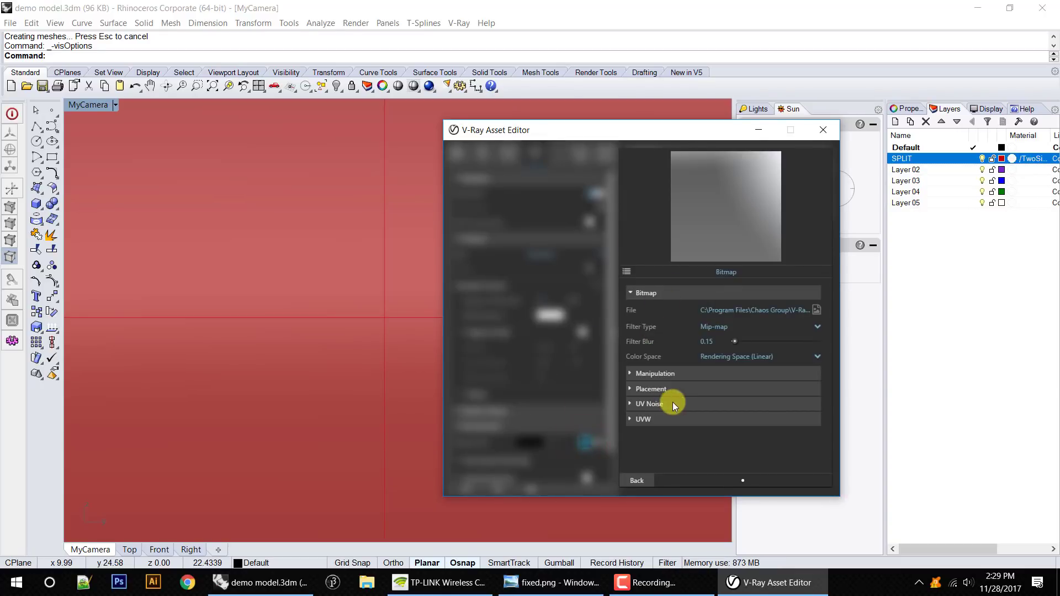
left_click(626, 271)
scroll(478, 426, "down", 5)
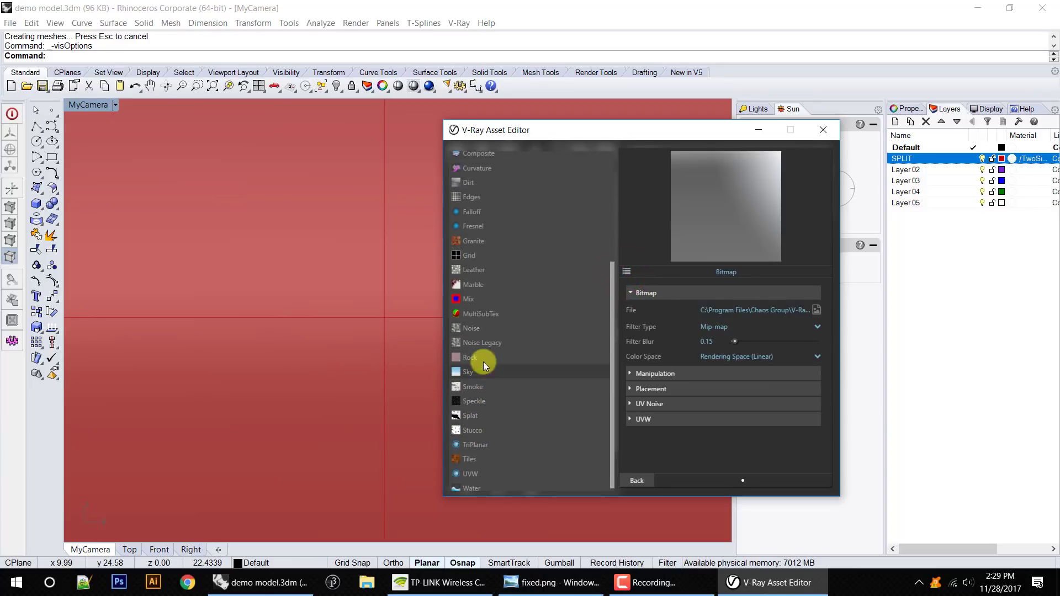
left_click(472, 374)
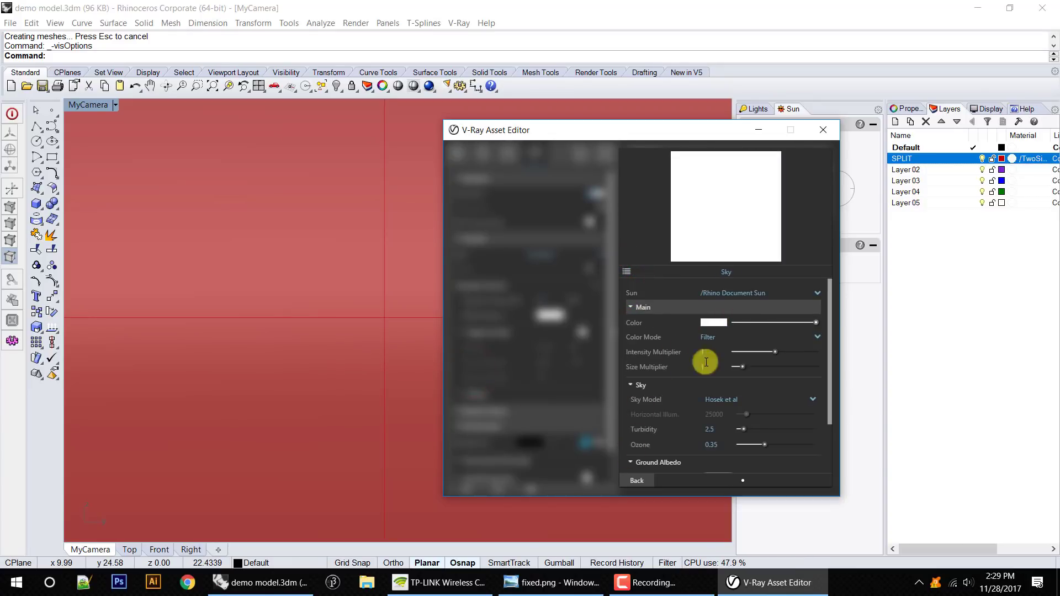
left_click(644, 480)
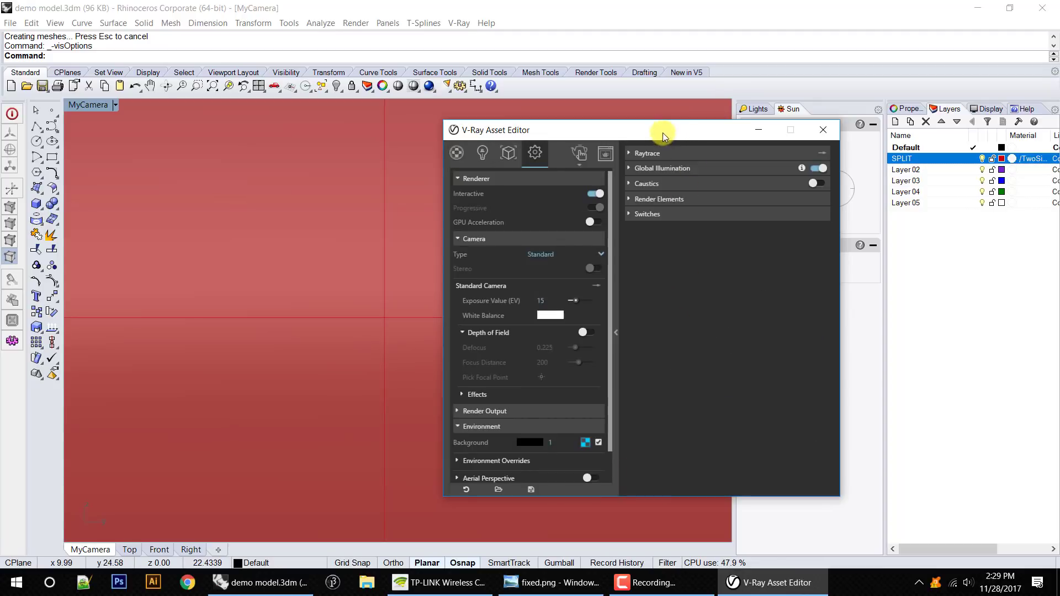
Move the Asset Editor aside and open the Sun settings with the Sun command.
left_click_drag(657, 134, 638, 142)
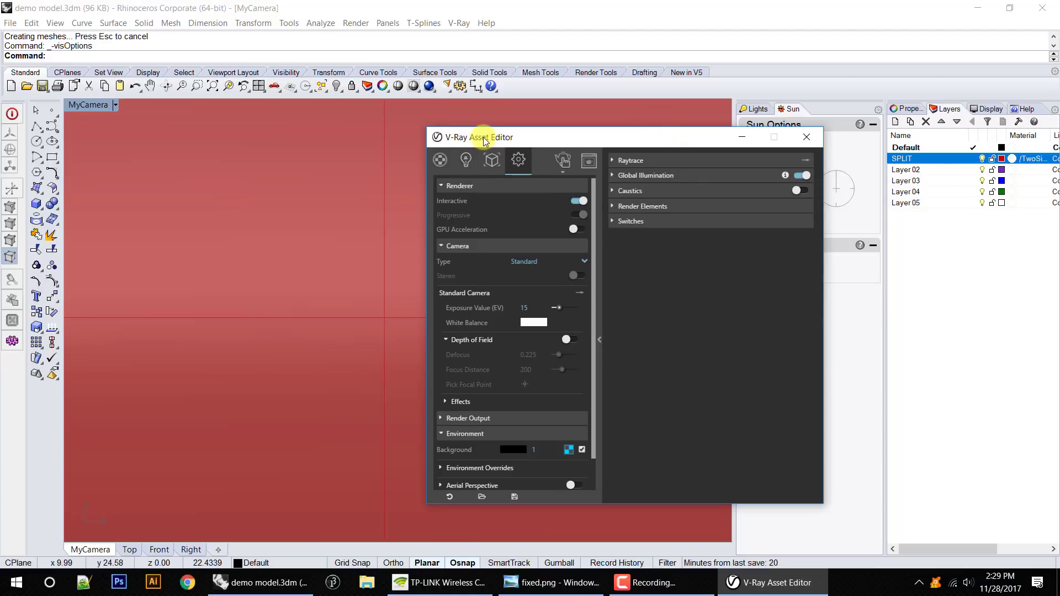
left_click_drag(484, 137, 363, 127)
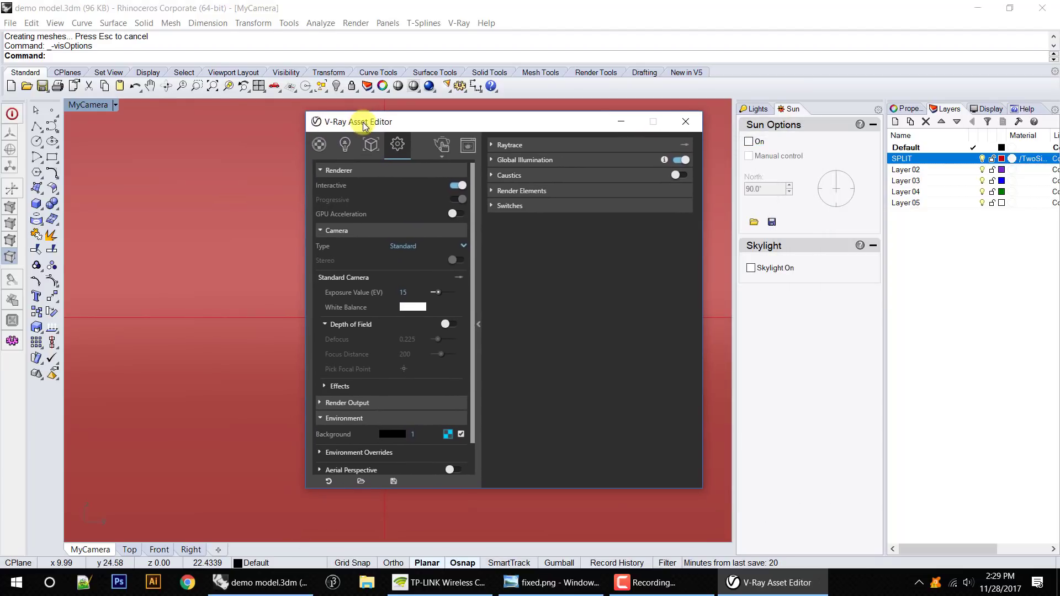
left_click(283, 55)
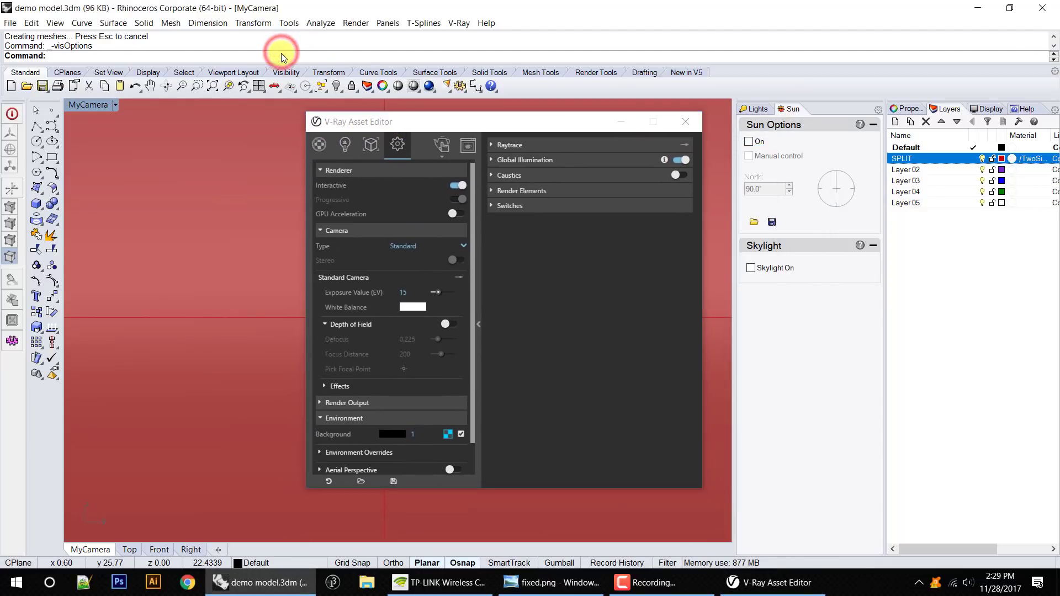
type("Sun")
key("Return")
left_click_drag(421, 125, 284, 131)
Turn the sun on and render the room in the V-Ray frame buffer.
left_click(748, 142)
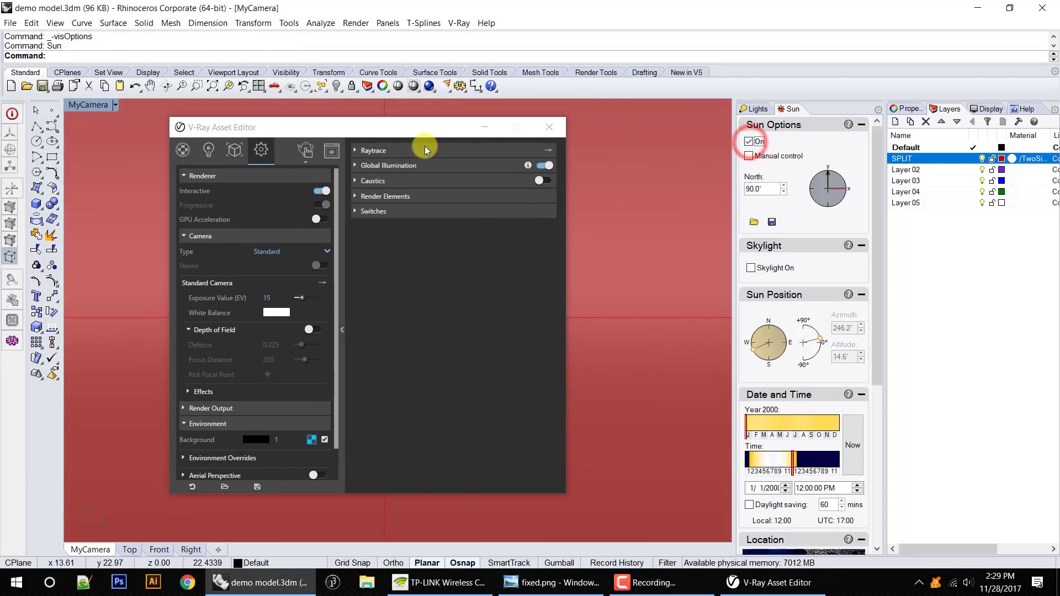
left_click(330, 153)
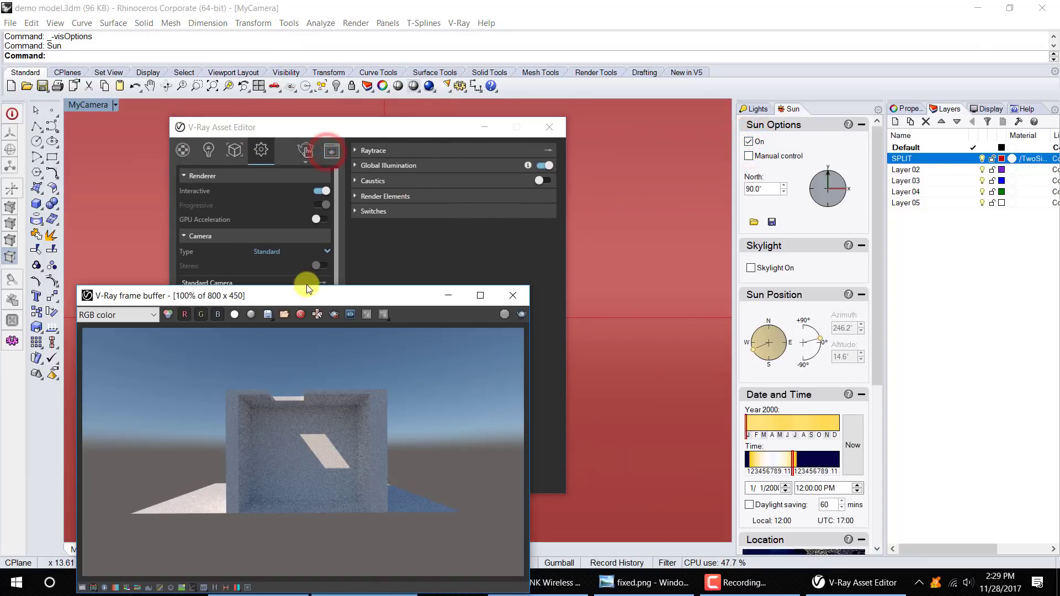
left_click(307, 149)
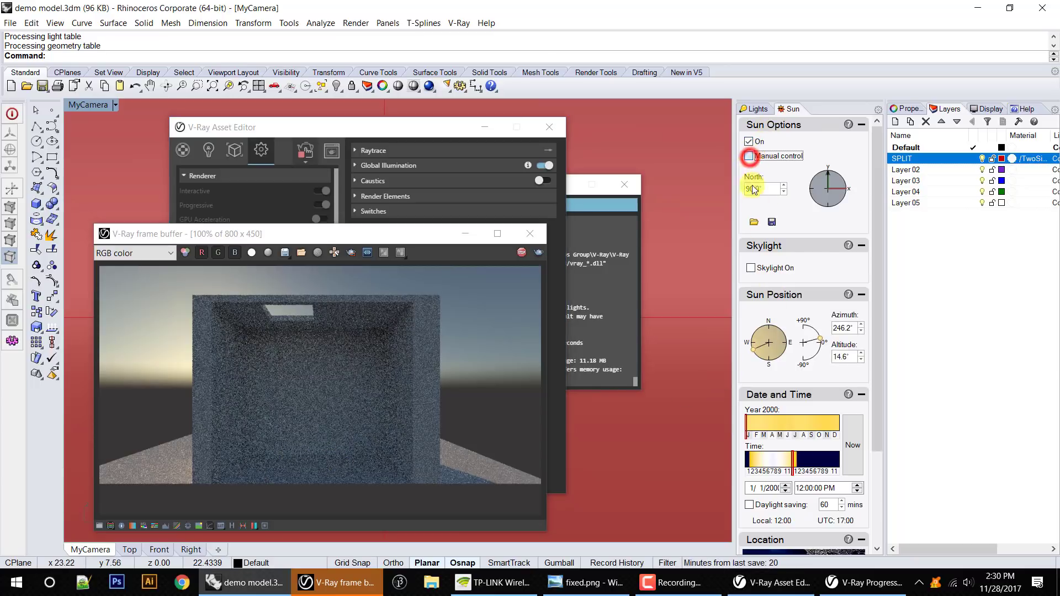
Enable manual sun control and place the sun at azimuth 153.4° and altitude 56.8°.
left_click(748, 156)
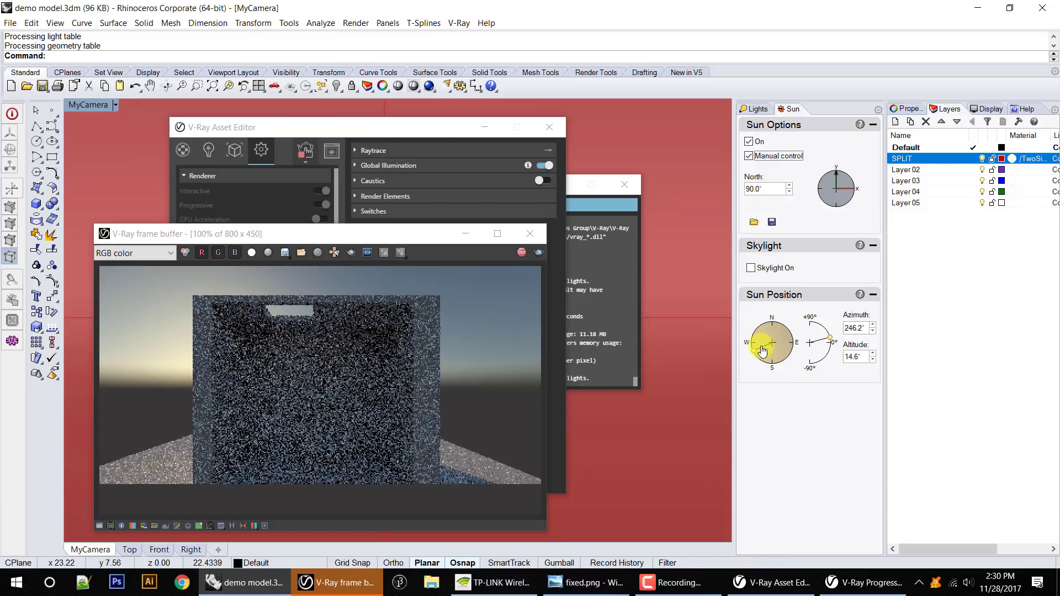
left_click_drag(759, 354, 769, 363)
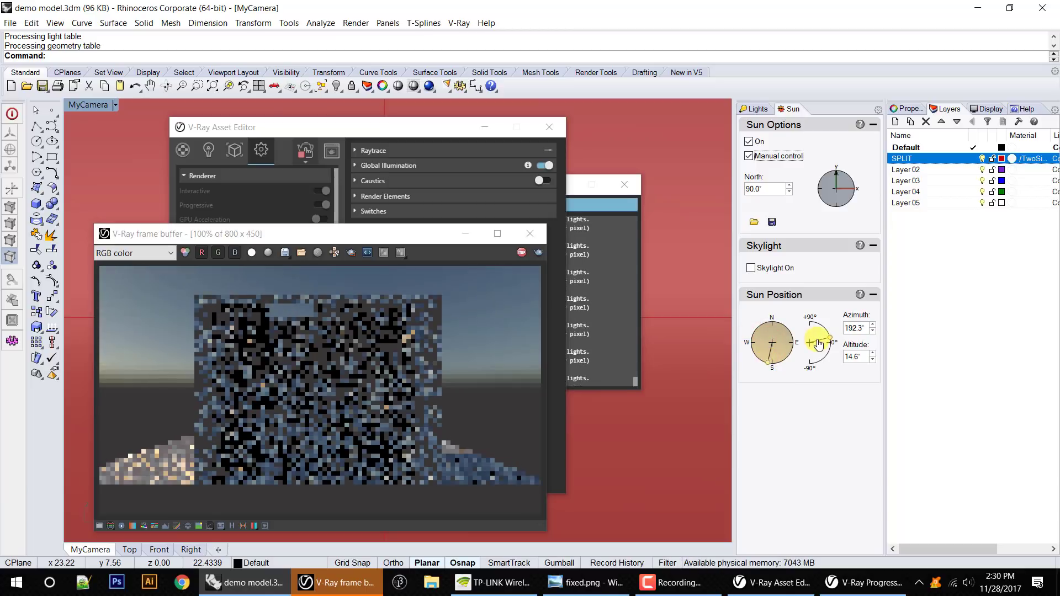
left_click(827, 334)
mouse_move(827, 334)
left_mouse_down()
mouse_move(818, 326)
mouse_move(821, 337)
left_mouse_up()
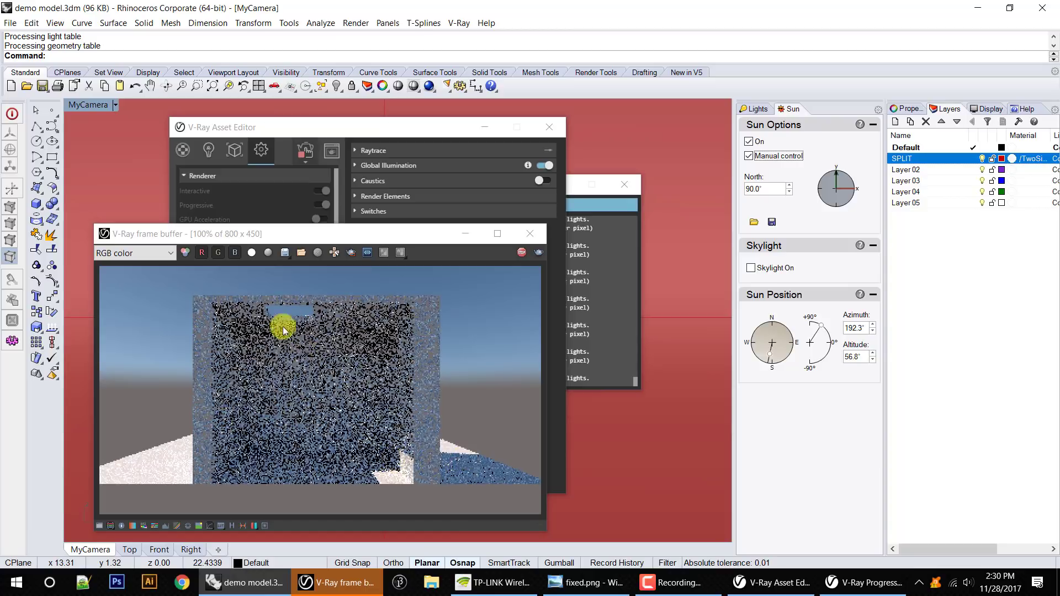
mouse_move(769, 350)
left_mouse_down()
mouse_move(761, 361)
mouse_move(770, 352)
mouse_move(787, 374)
left_mouse_up()
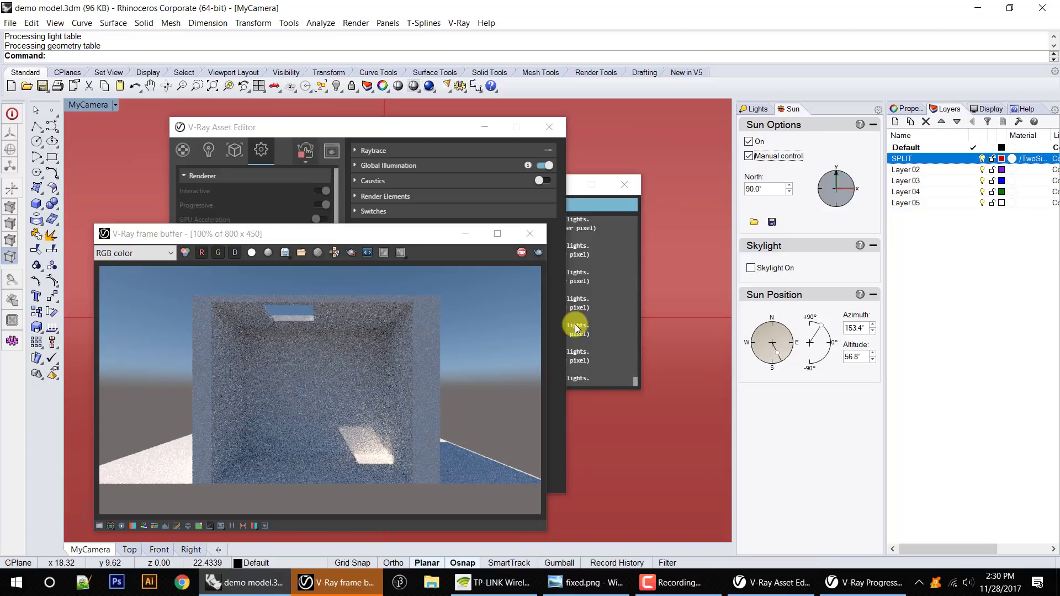
Select the SPLIT layer's objects and toggle their V-Ray clipper Visible option off, then on.
left_click(920, 158)
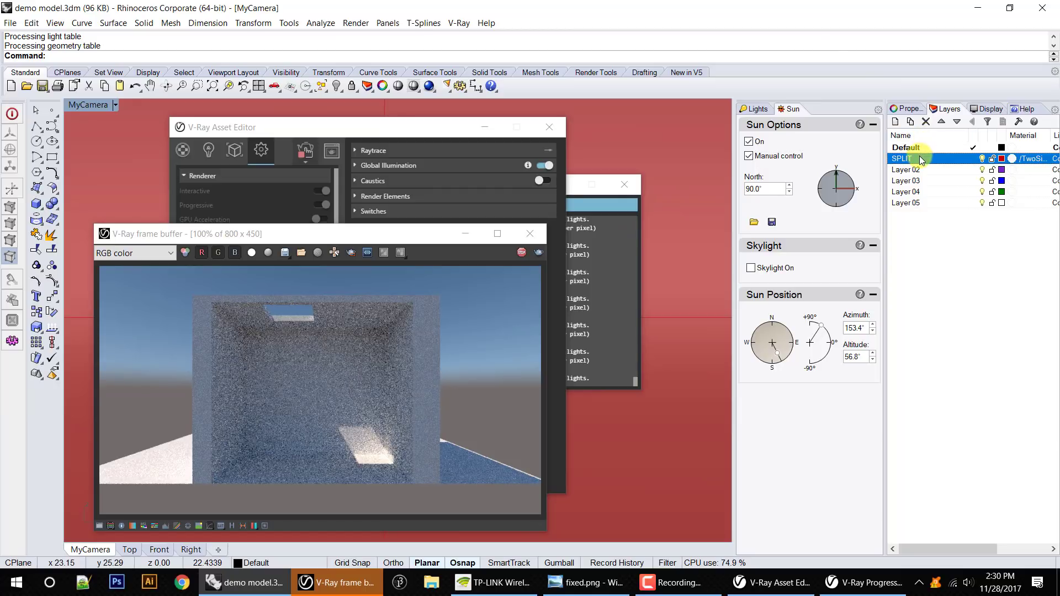
right_click(919, 158)
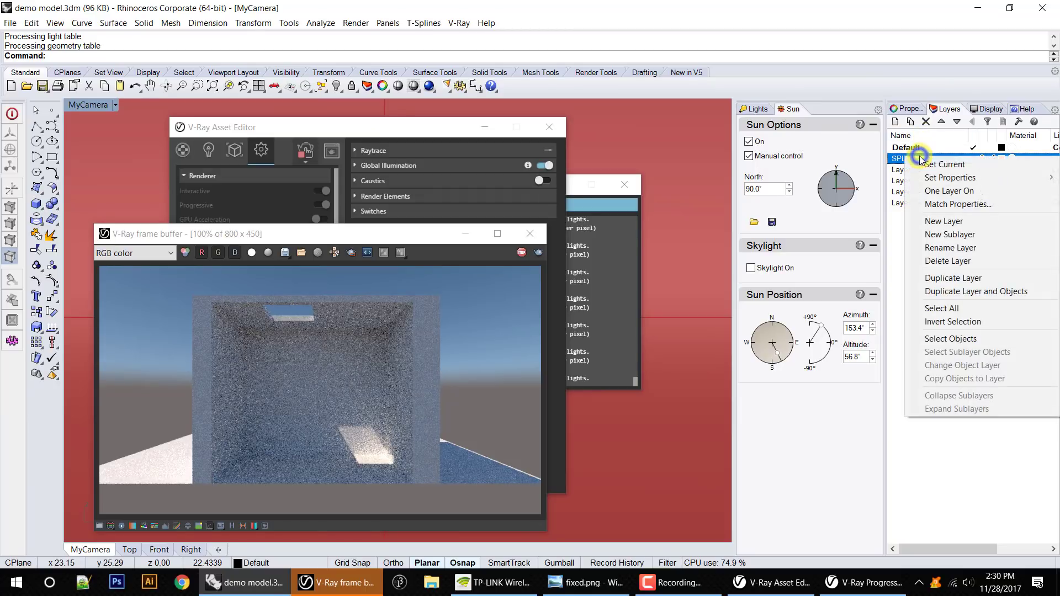
left_click(950, 339)
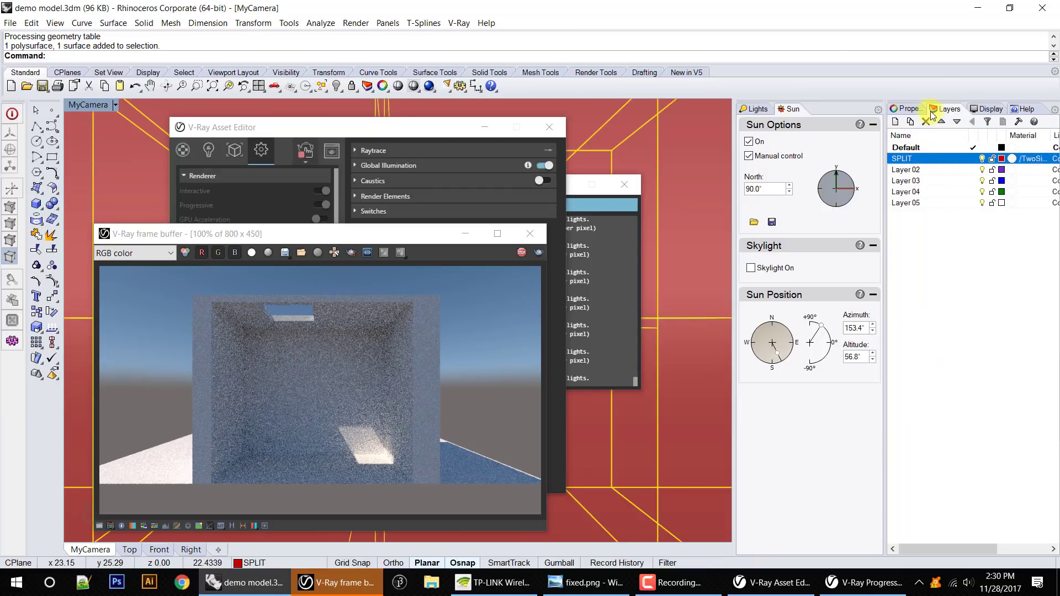
left_click(909, 110)
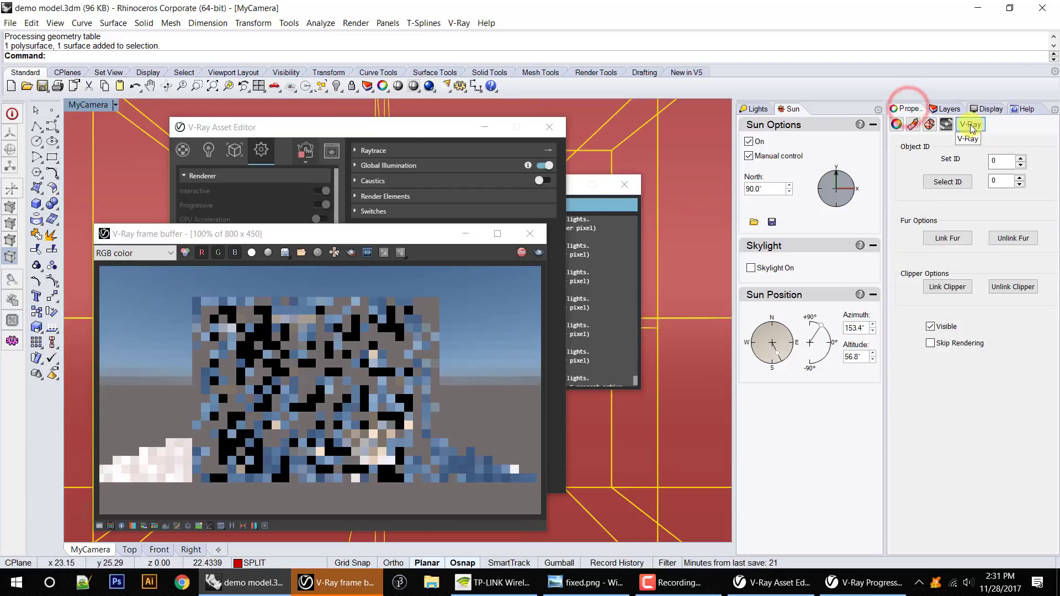
left_click(931, 326)
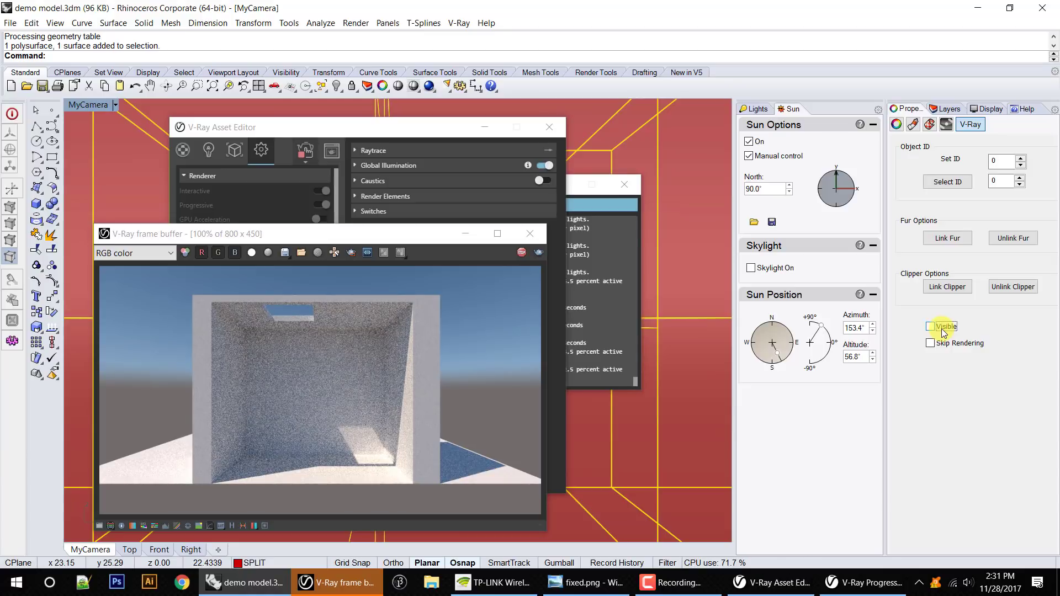
left_click(944, 331)
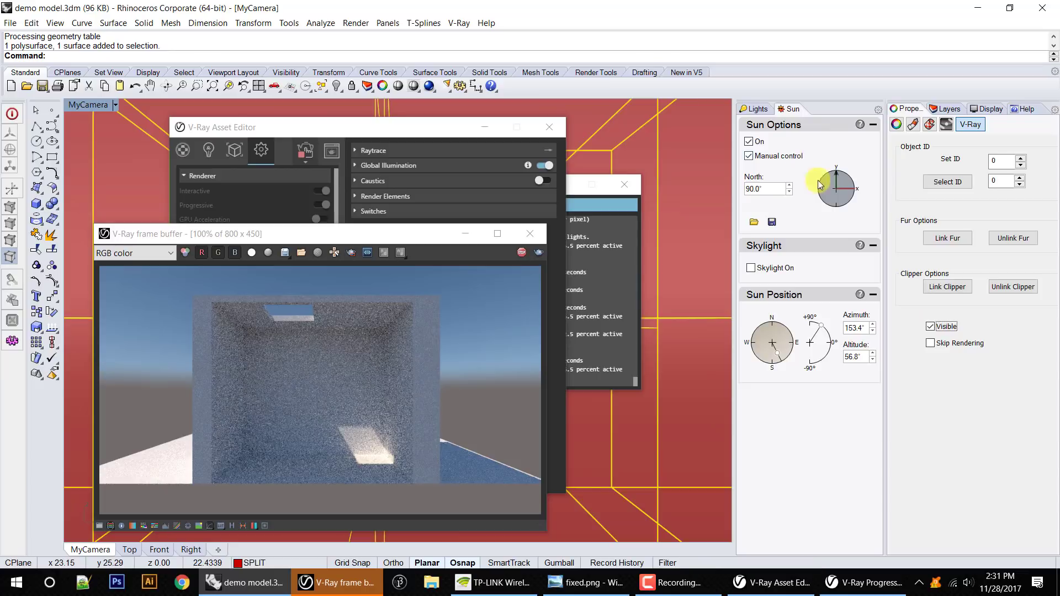
left_click(940, 331)
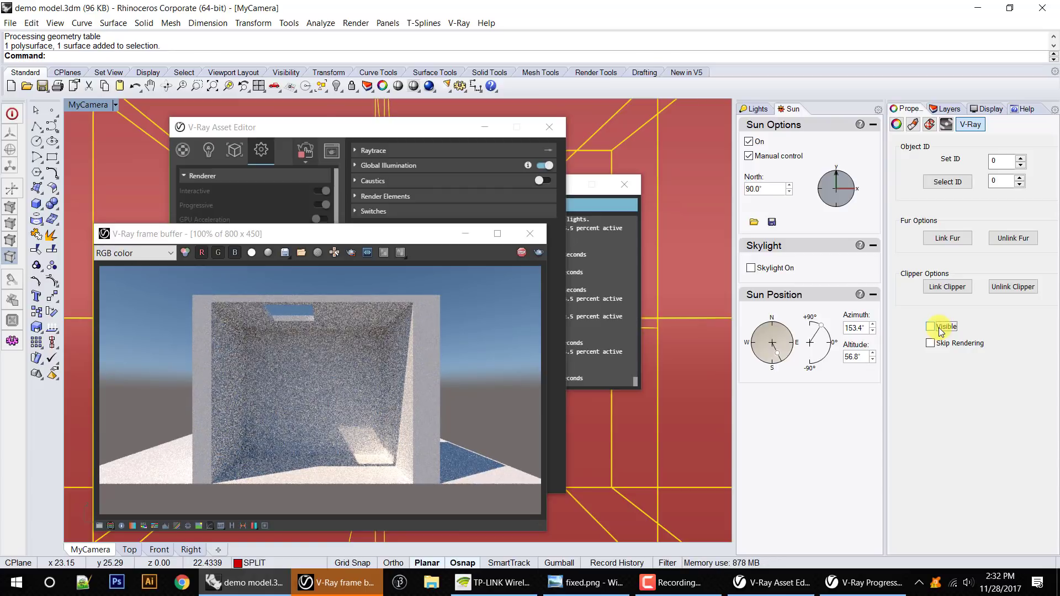
left_click(931, 327)
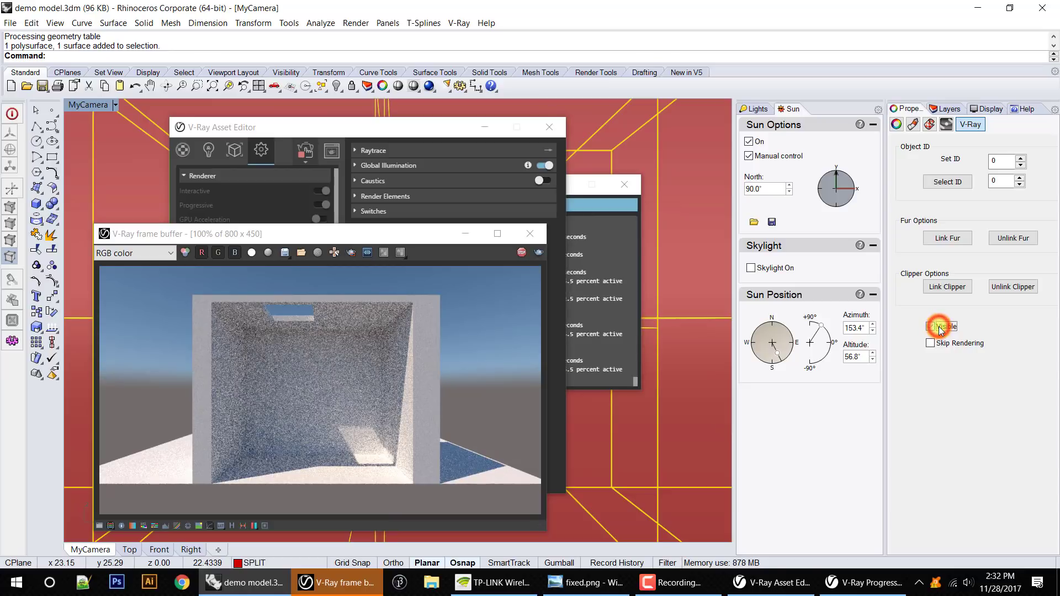